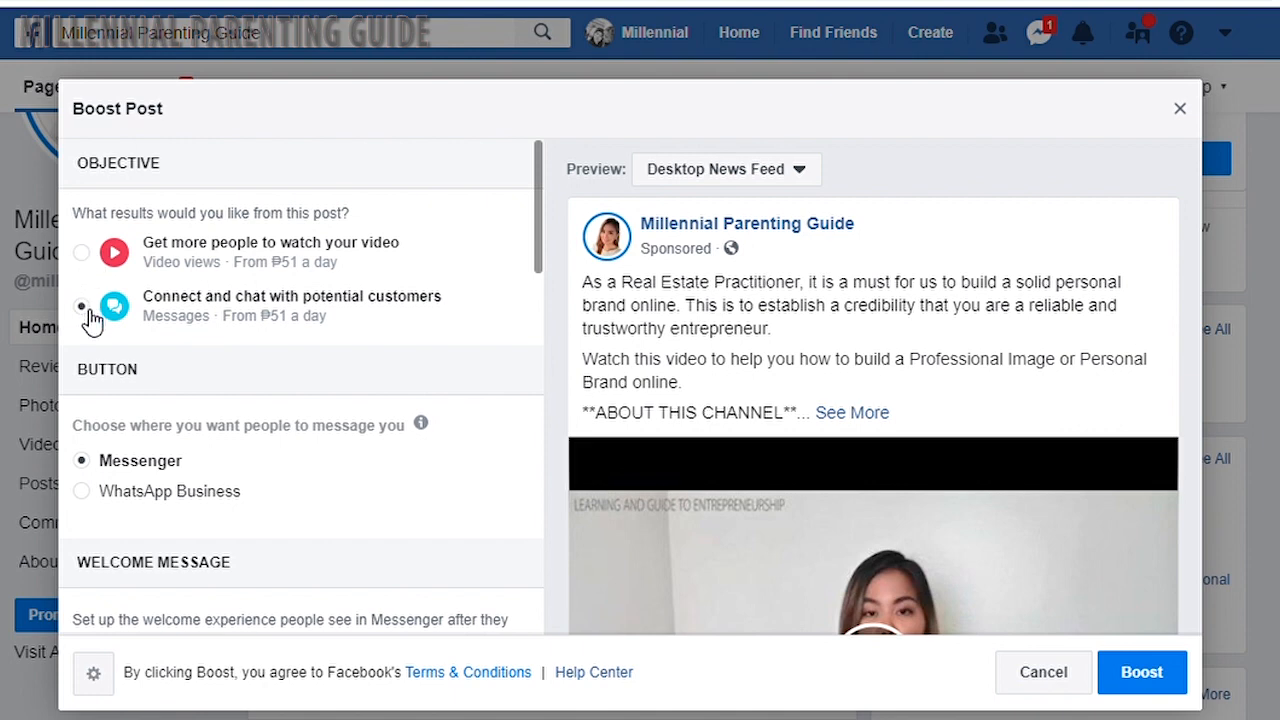
- Check the button options available for the boosted post, including Send Message
scroll(137, 362, down, 3)
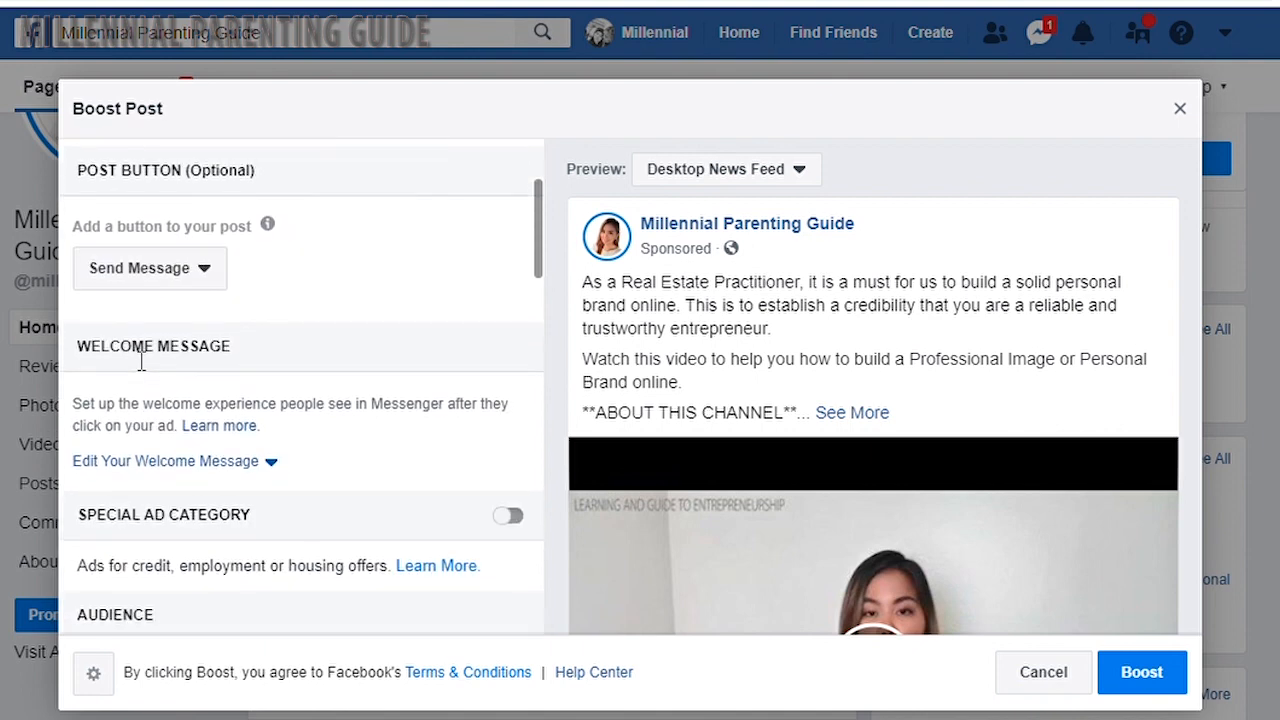
scroll(130, 352, down, 1)
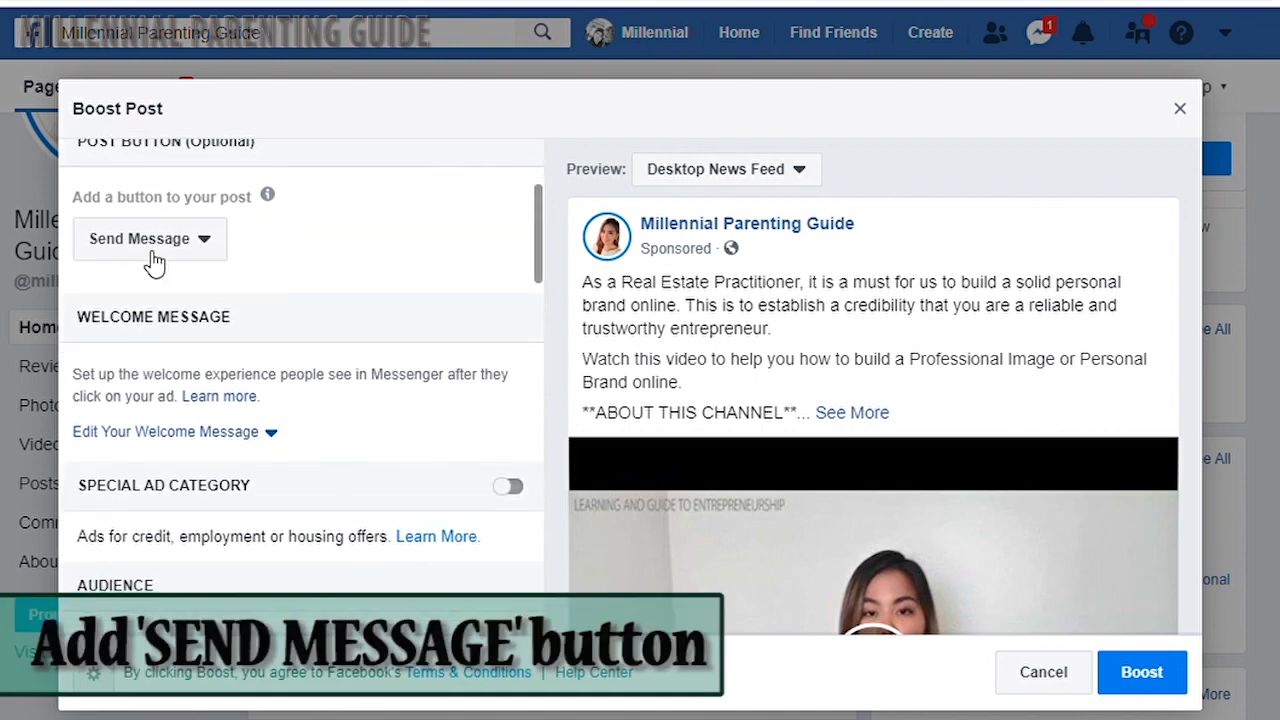
click(224, 247)
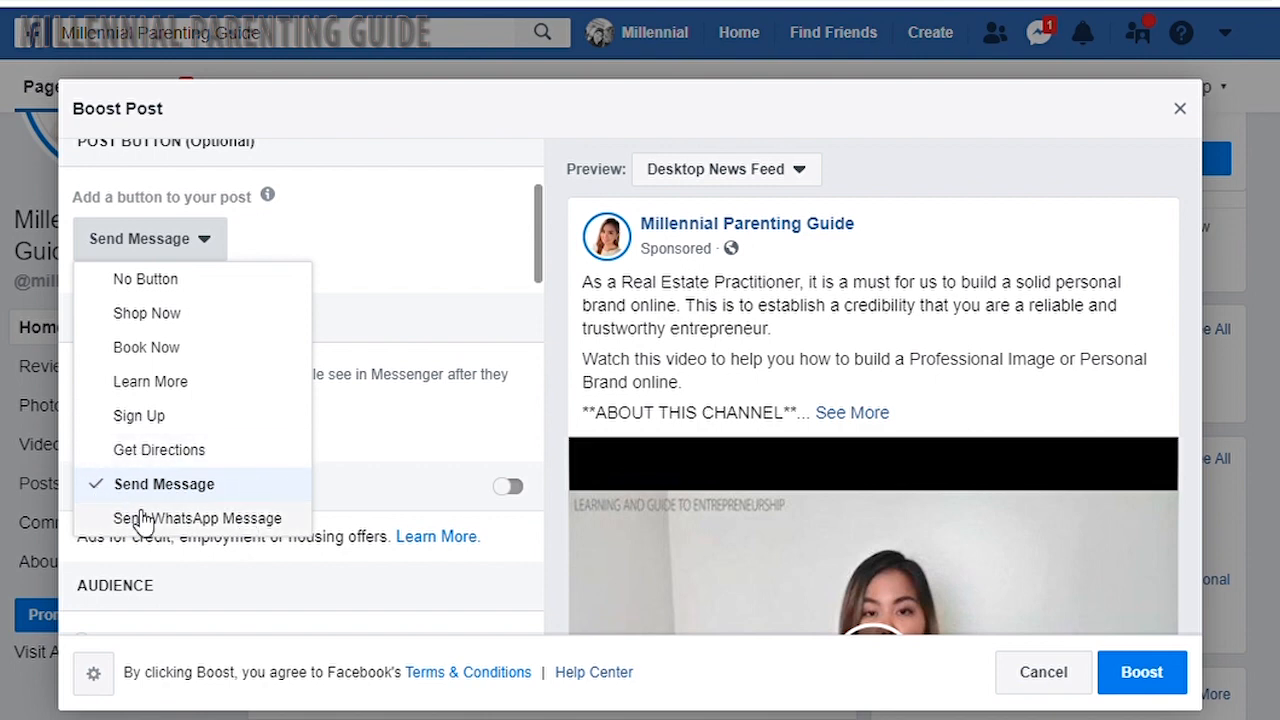
scroll(291, 466, down, 2)
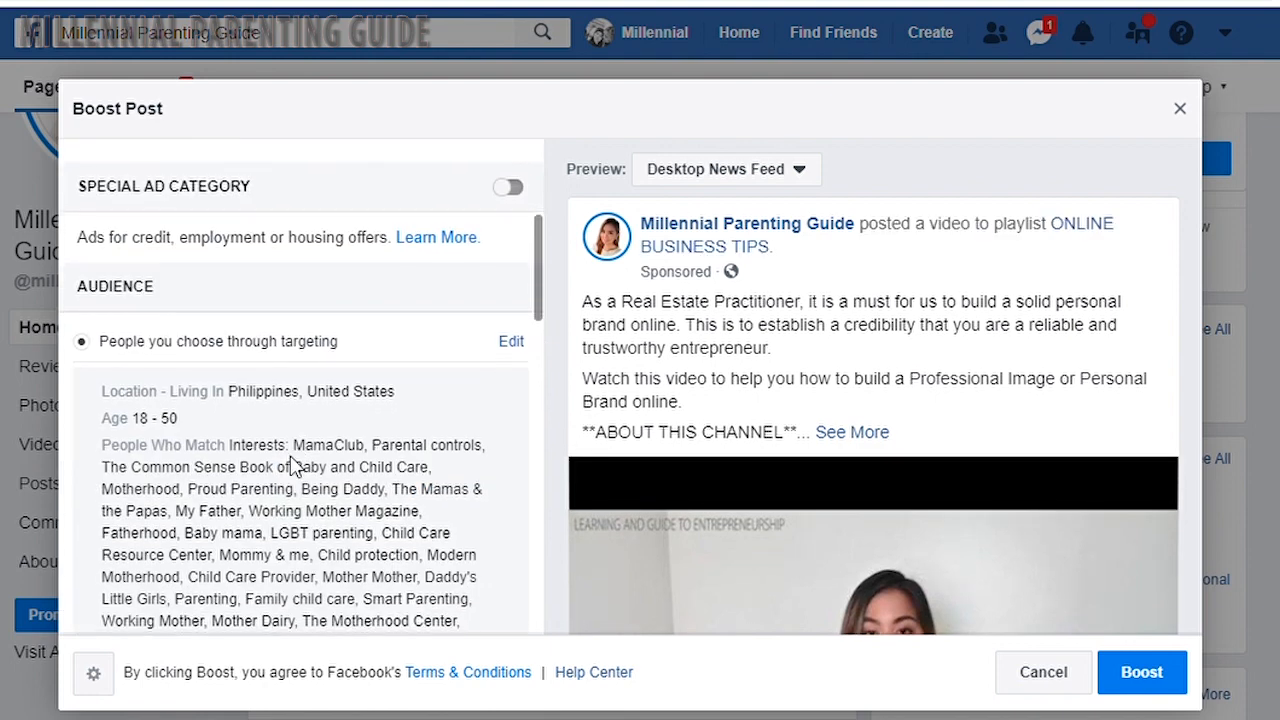
- Open the audience chosen through targeting for editing
scroll(300, 467, down, 1)
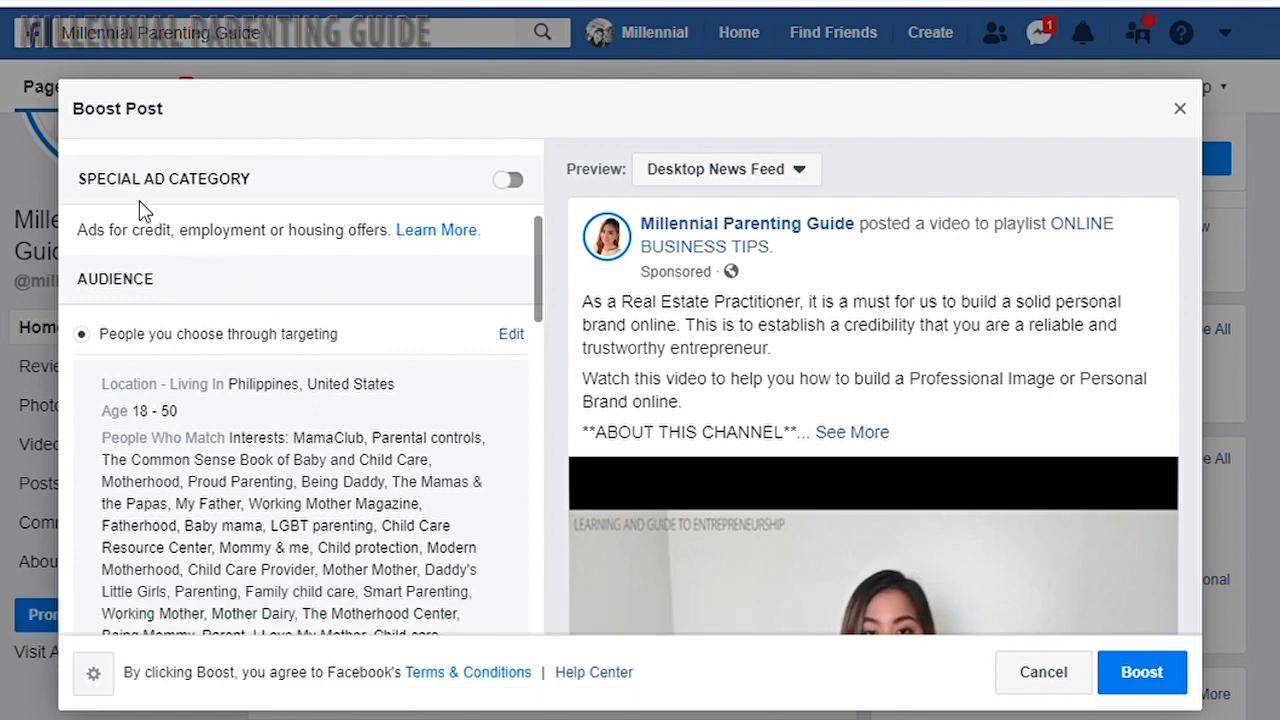
scroll(430, 340, down, 2)
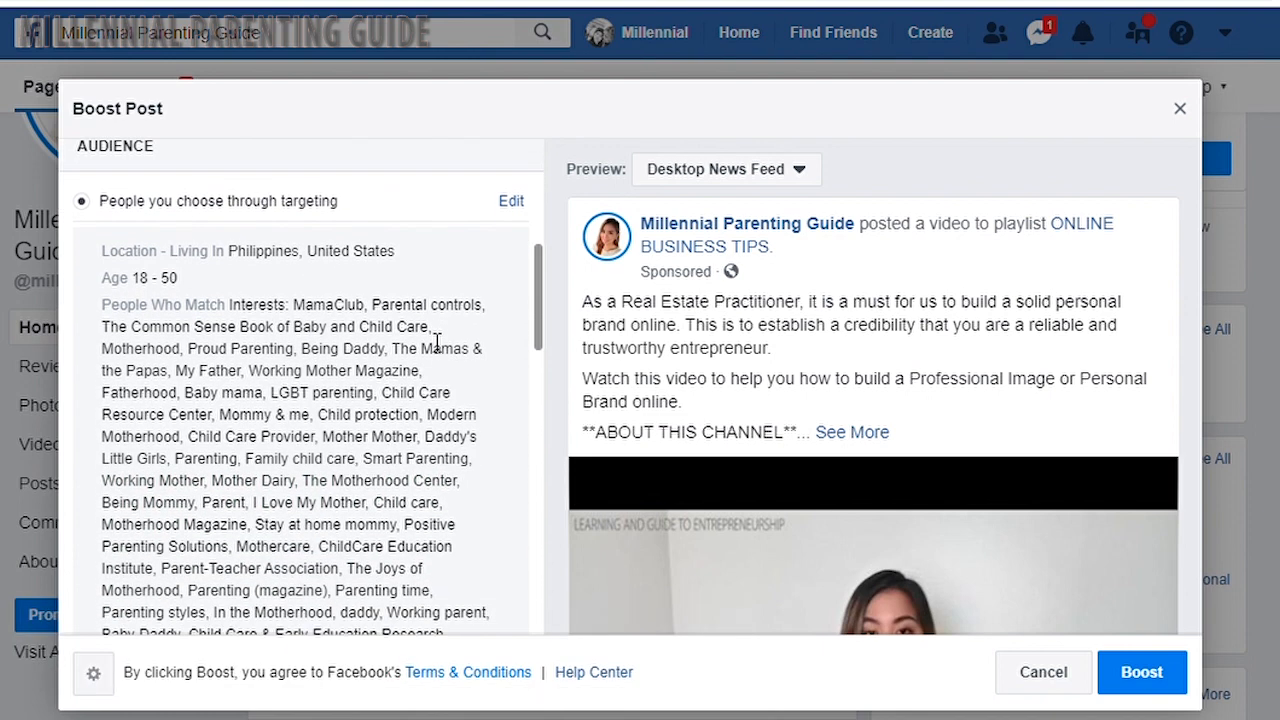
scroll(432, 342, down, 1)
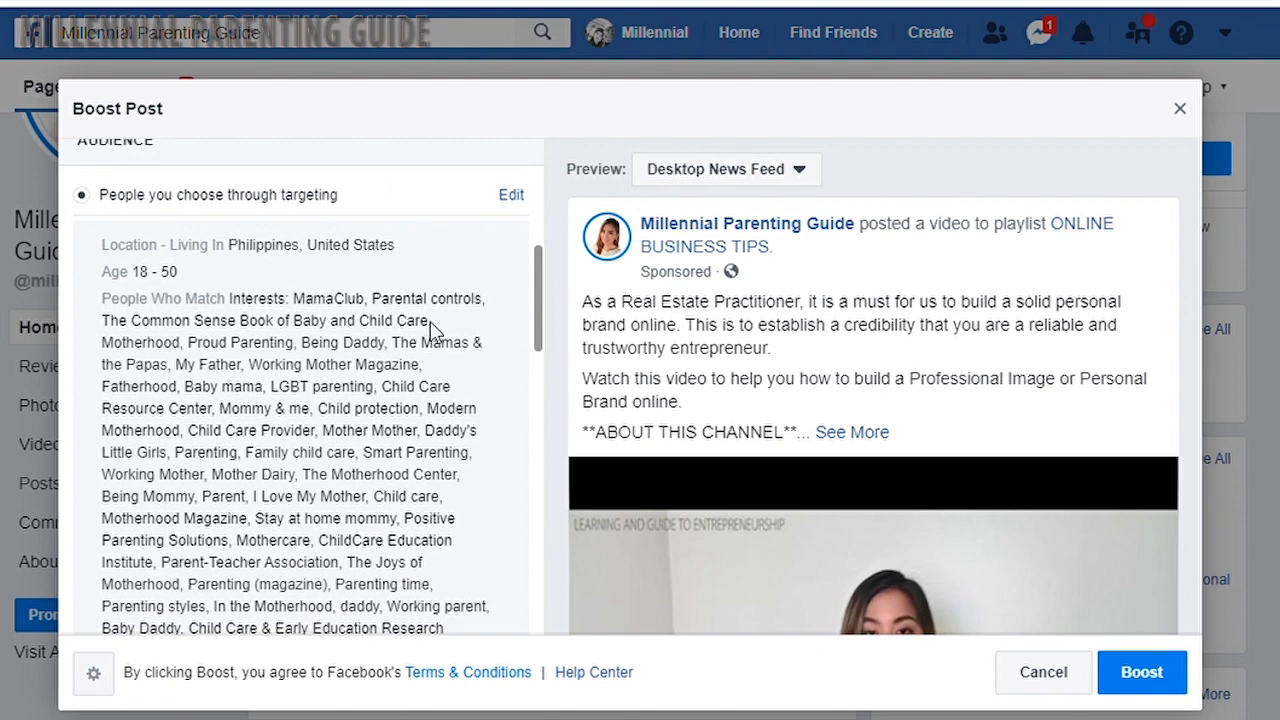
click(512, 196)
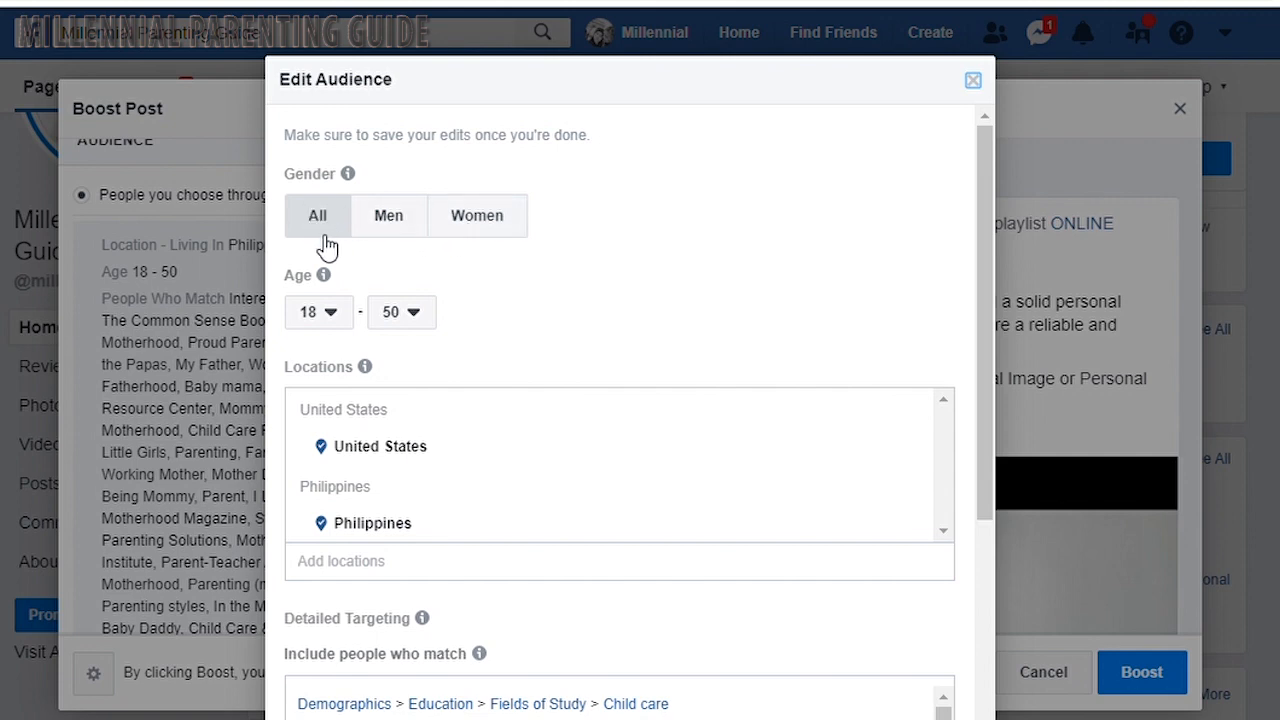
- Try to add United Kingdom to the audience's locations
click(330, 312)
scroll(500, 400, down, 2)
click(500, 350)
text(united kingd)
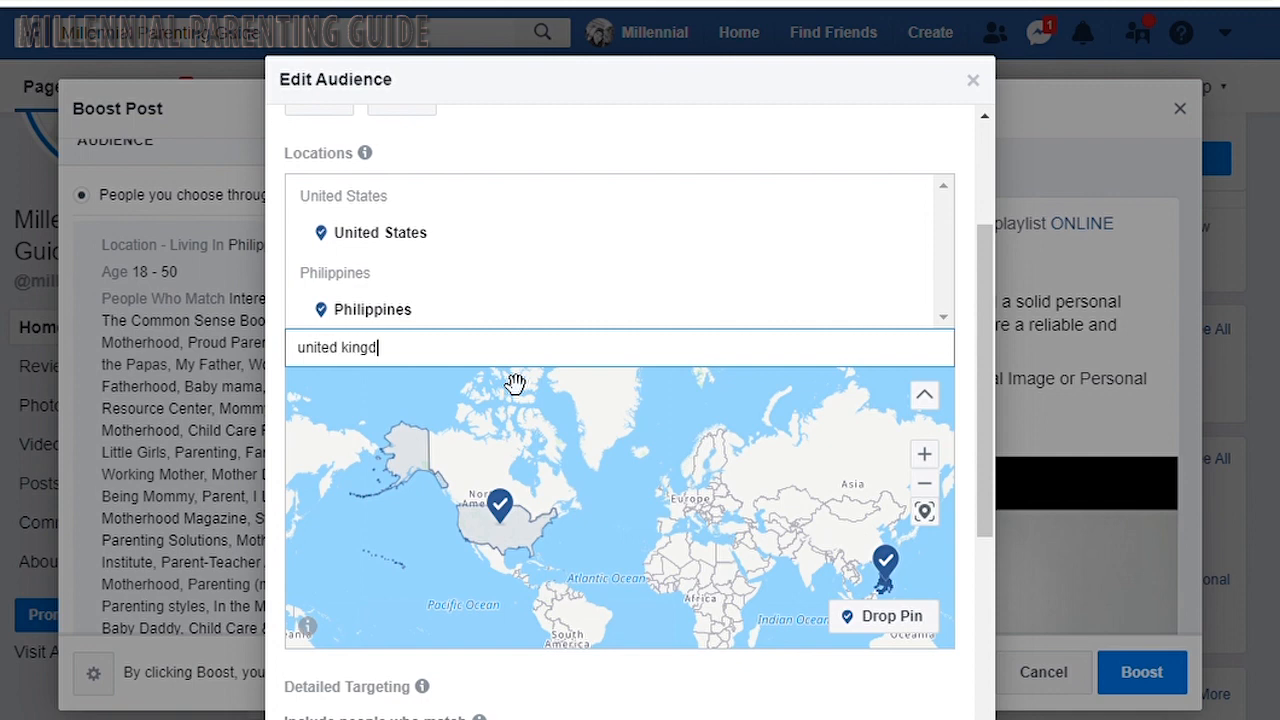
text(om)
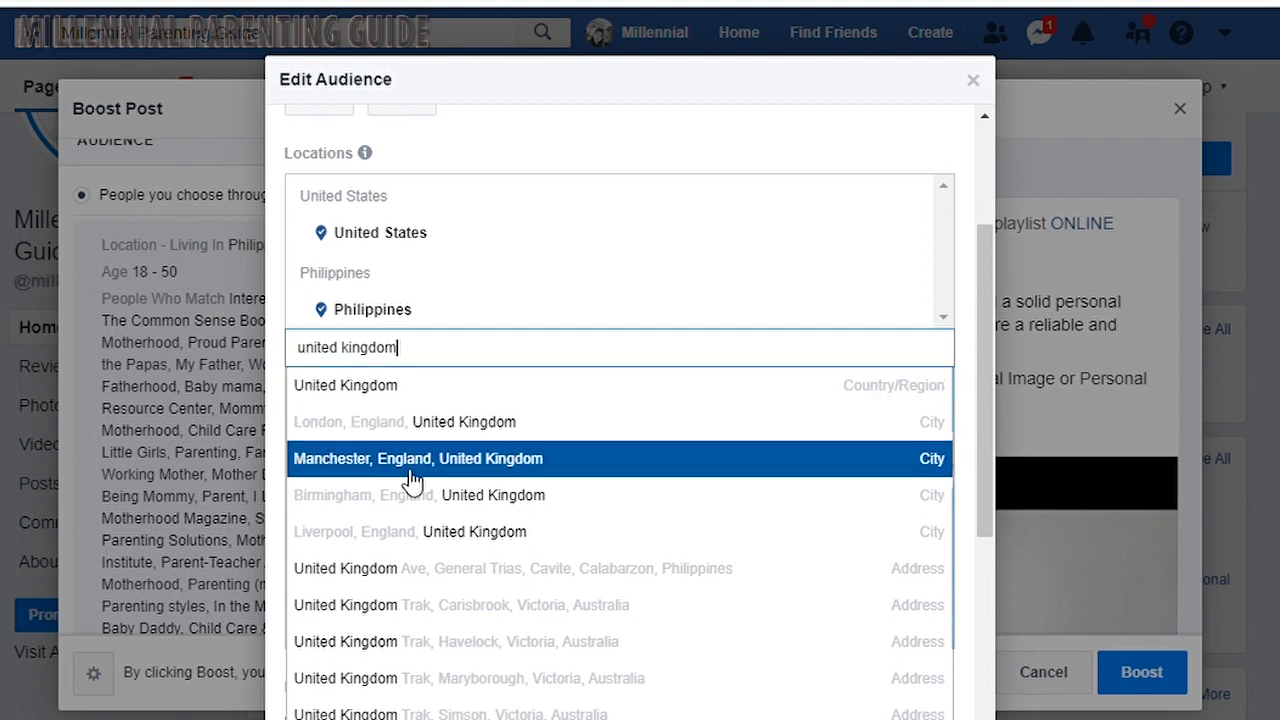
click(413, 570)
- Add the Real estate interest from Business and industry to the detailed targeting
scroll(480, 620, down, 5)
text(real estate)
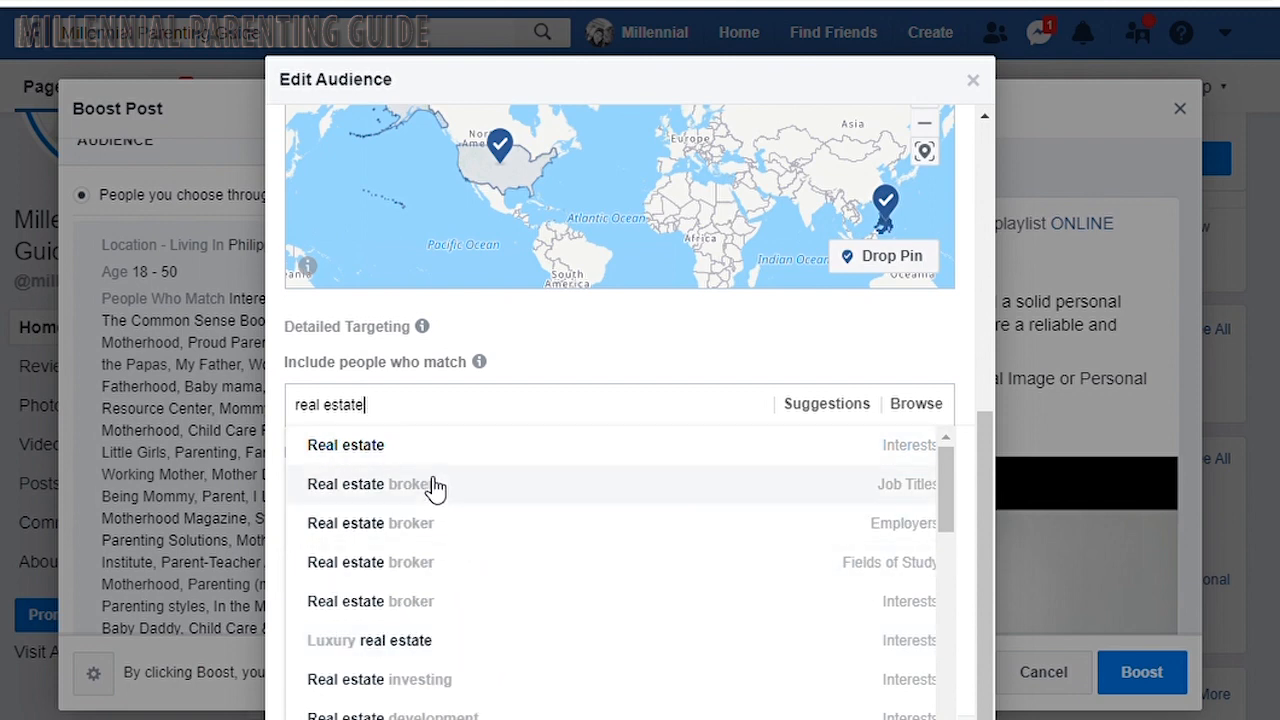
click(400, 448)
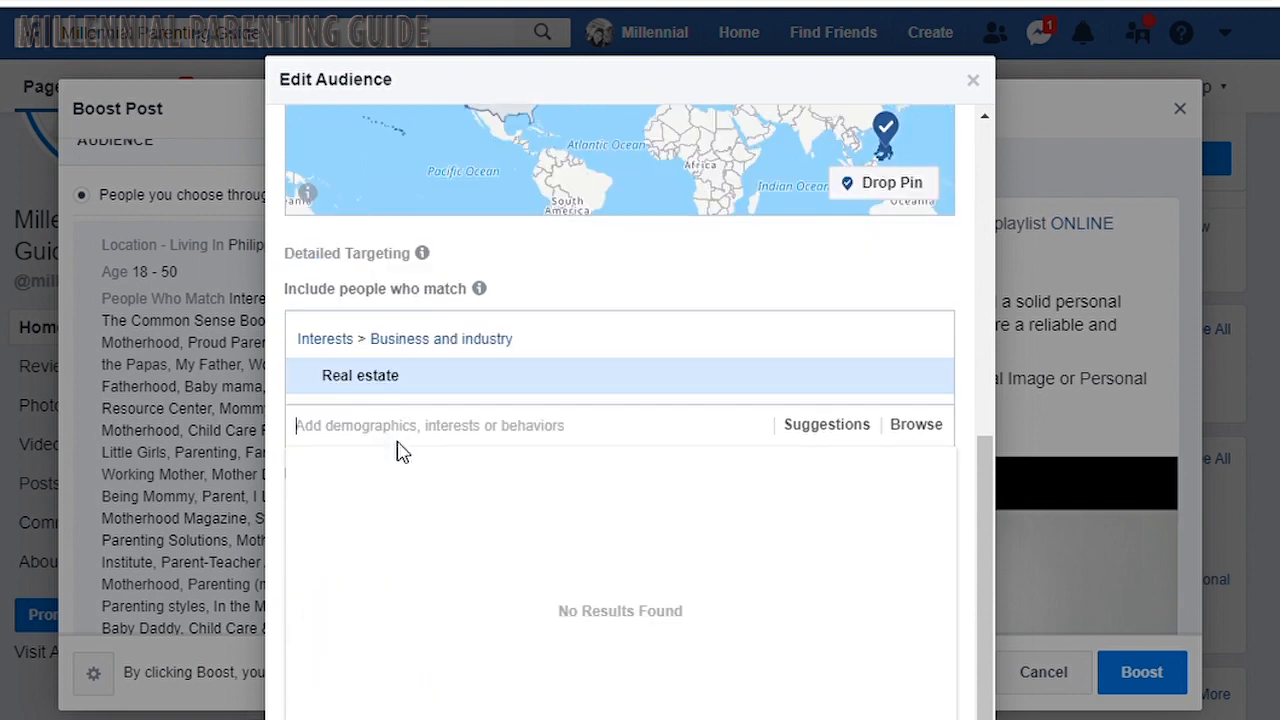
- Add Real estate broker to the detailed targeting, both as a job title and as a field of study
text(real es)
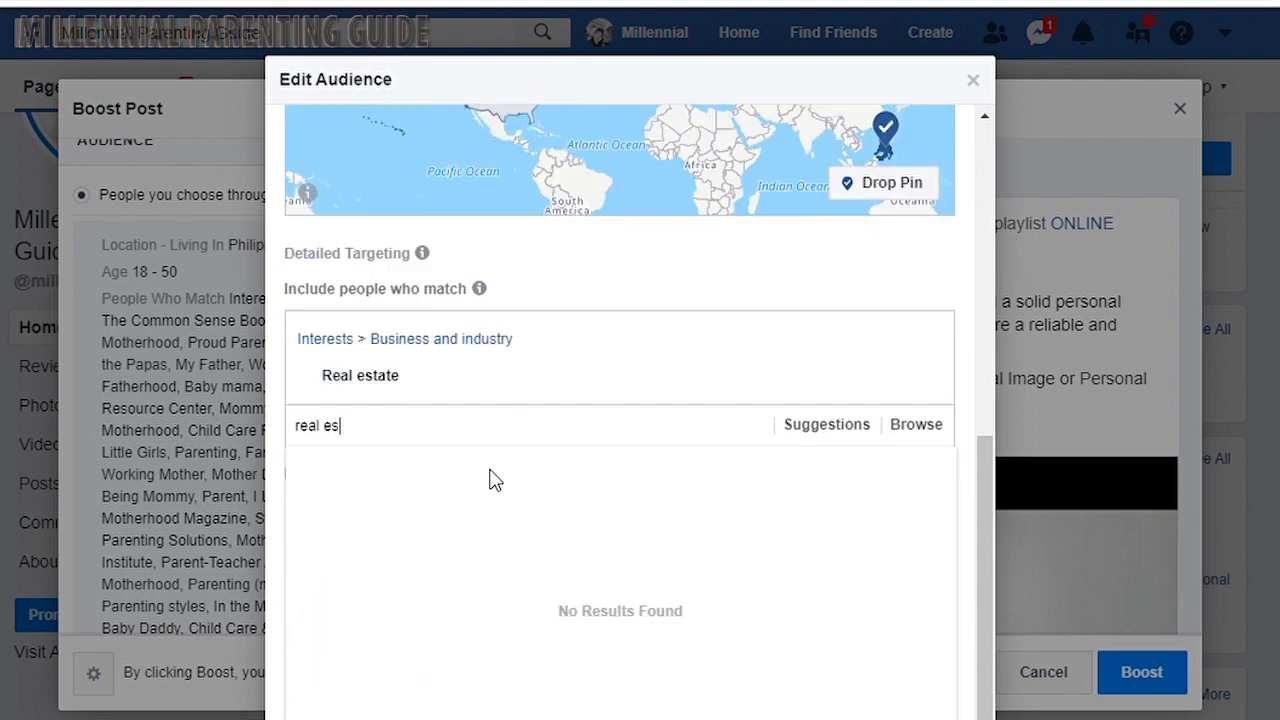
text(tate)
click(492, 479)
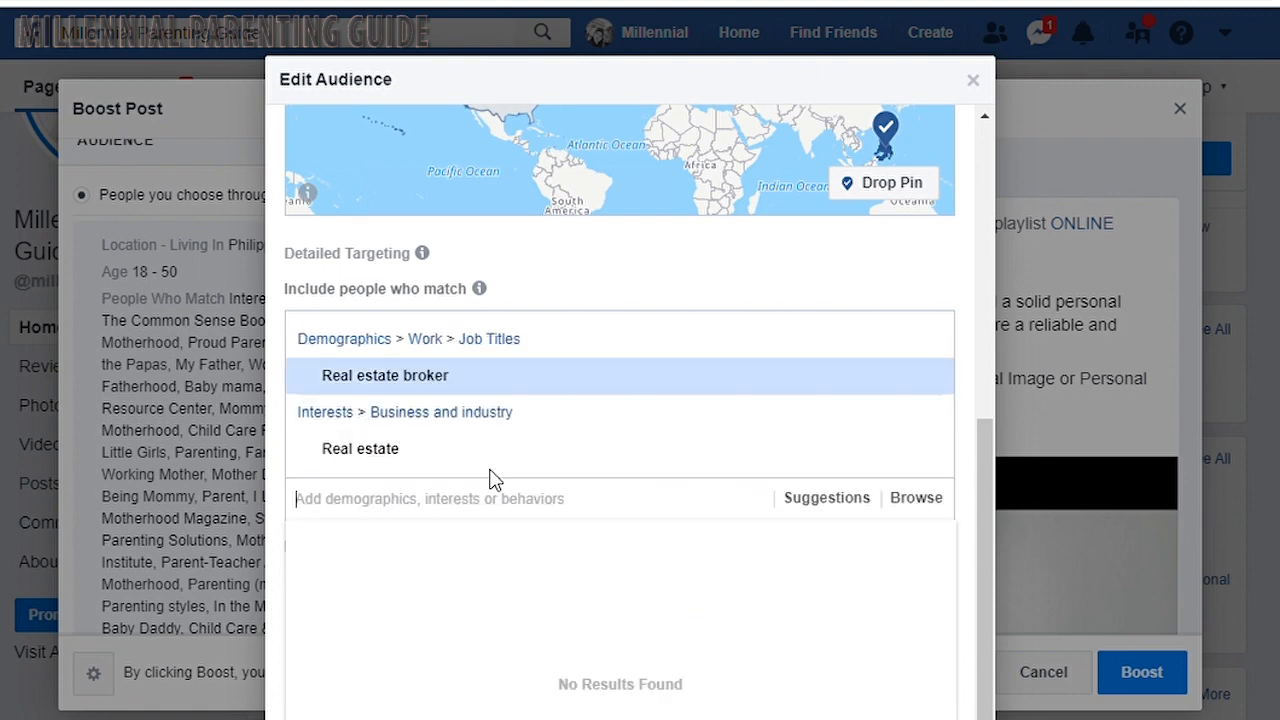
text(ee)
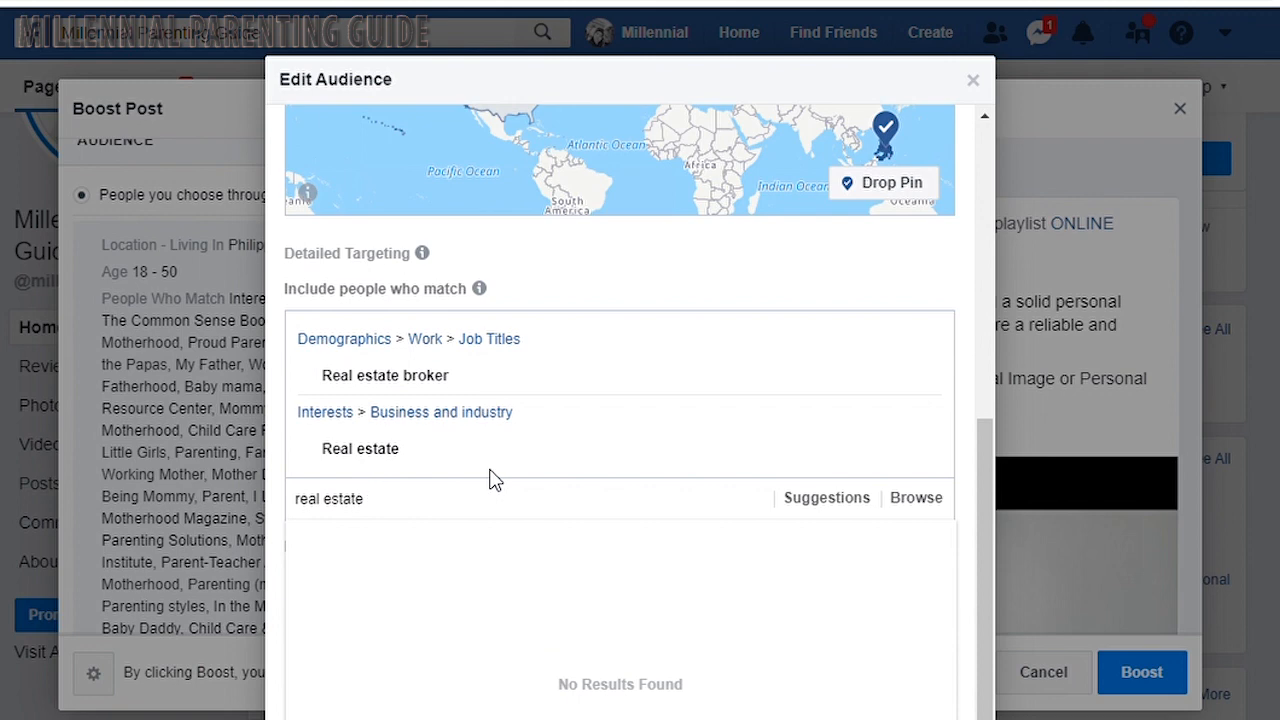
scroll(491, 473, down, 1)
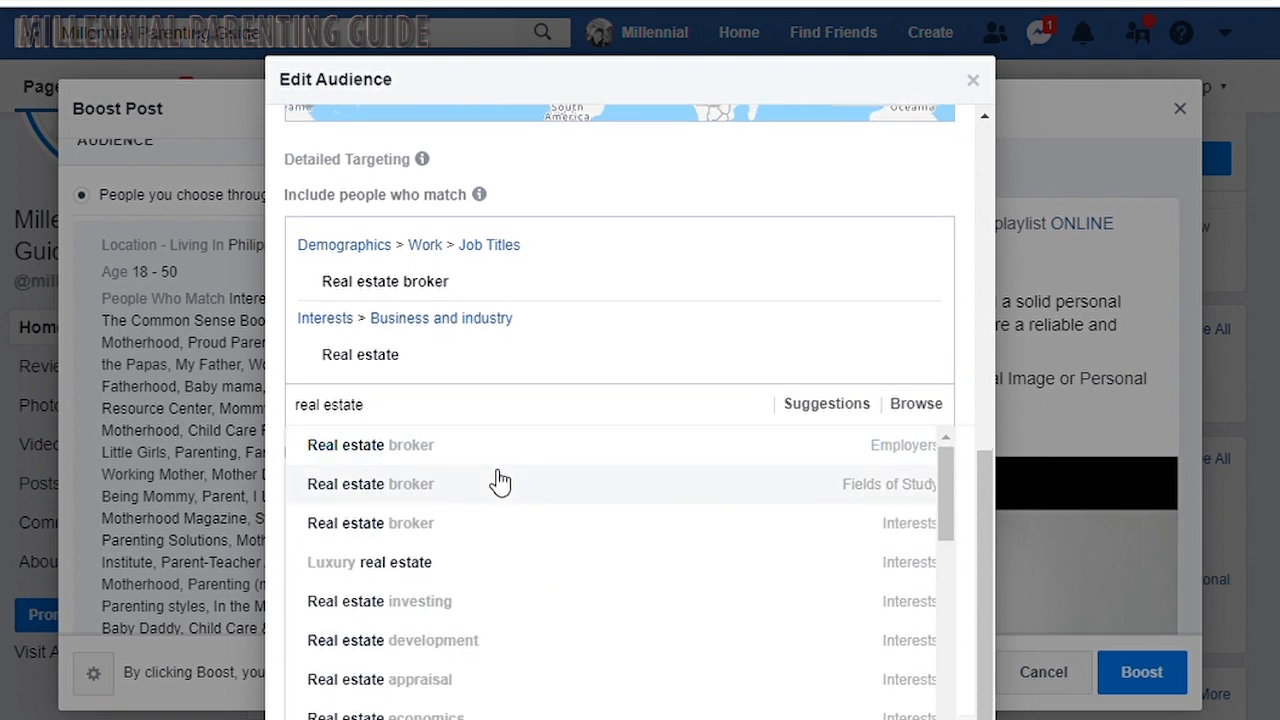
click(500, 483)
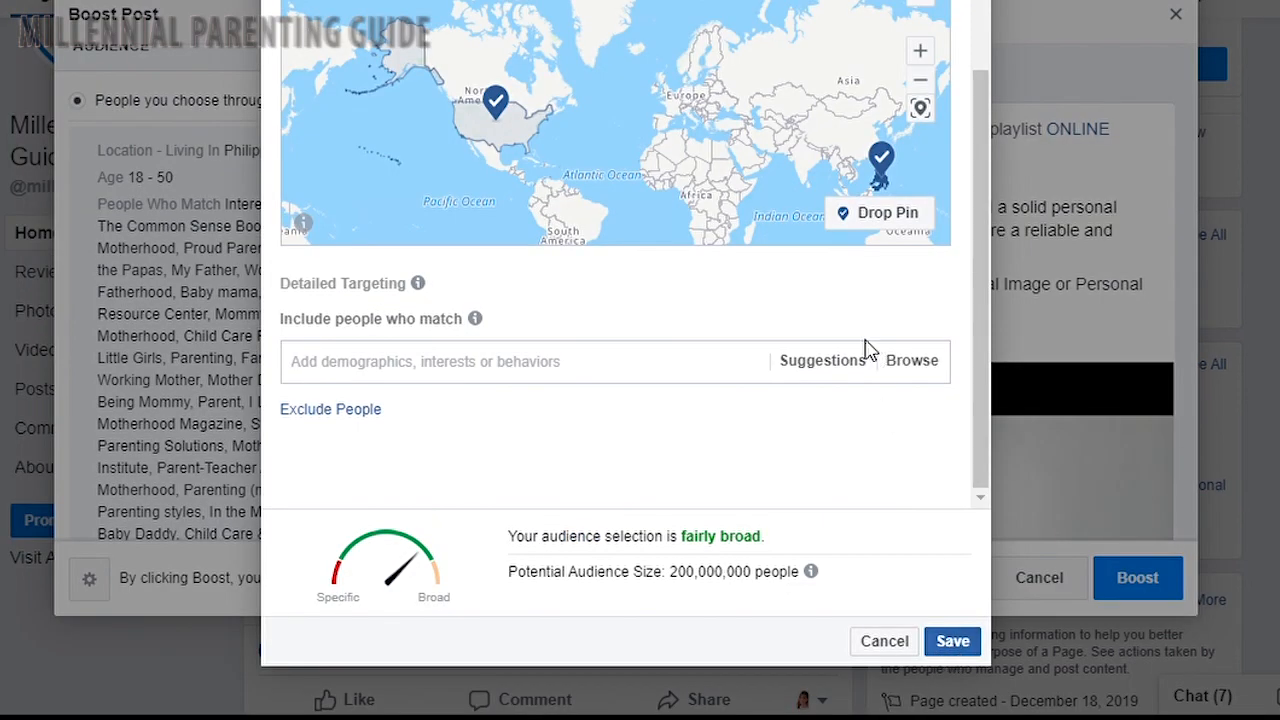
- Save the audience of people aged 18–55 living in the Philippines and United States, and check the automatic placements setting
click(952, 642)
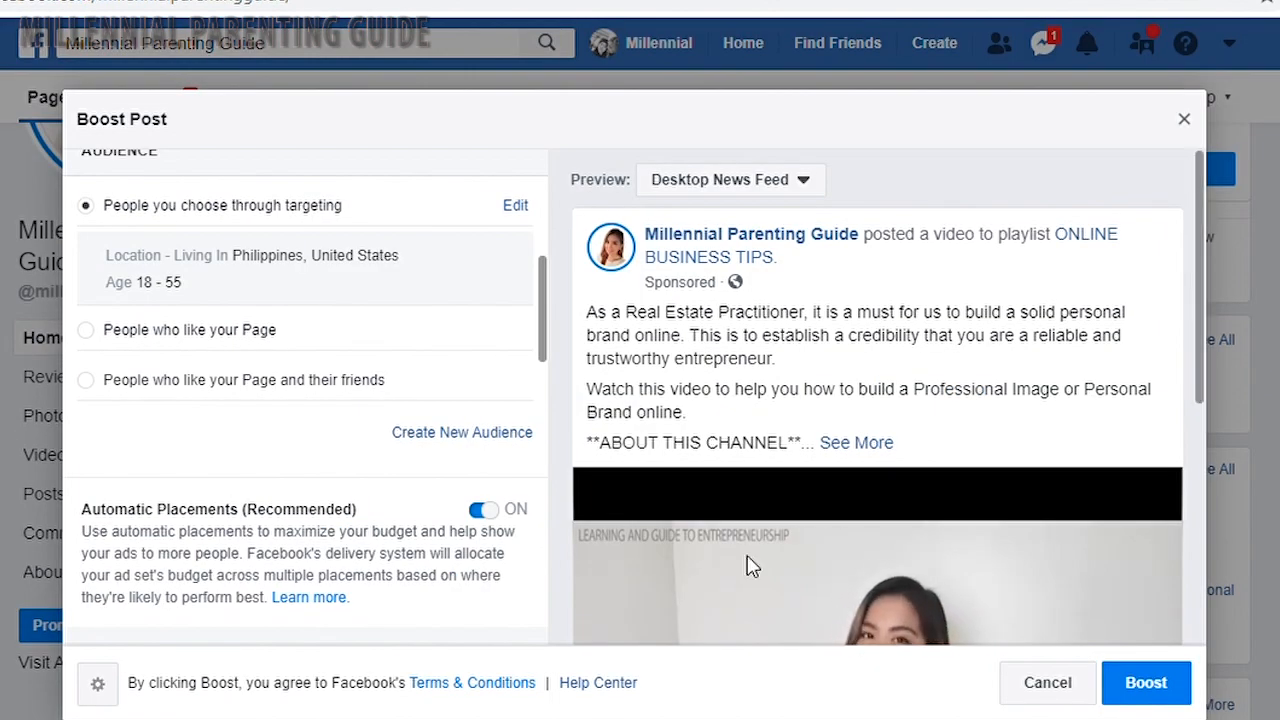
scroll(580, 563, down, 3)
scroll(580, 562, down, 3)
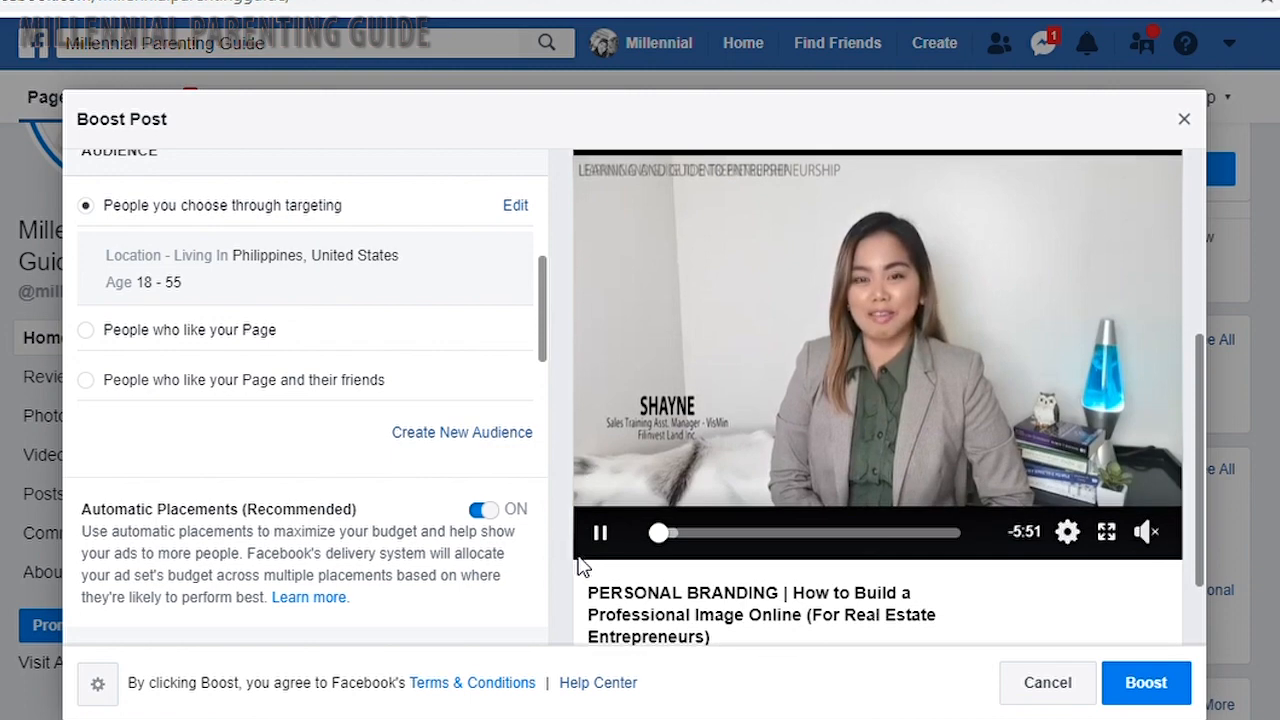
scroll(391, 560, down, 5)
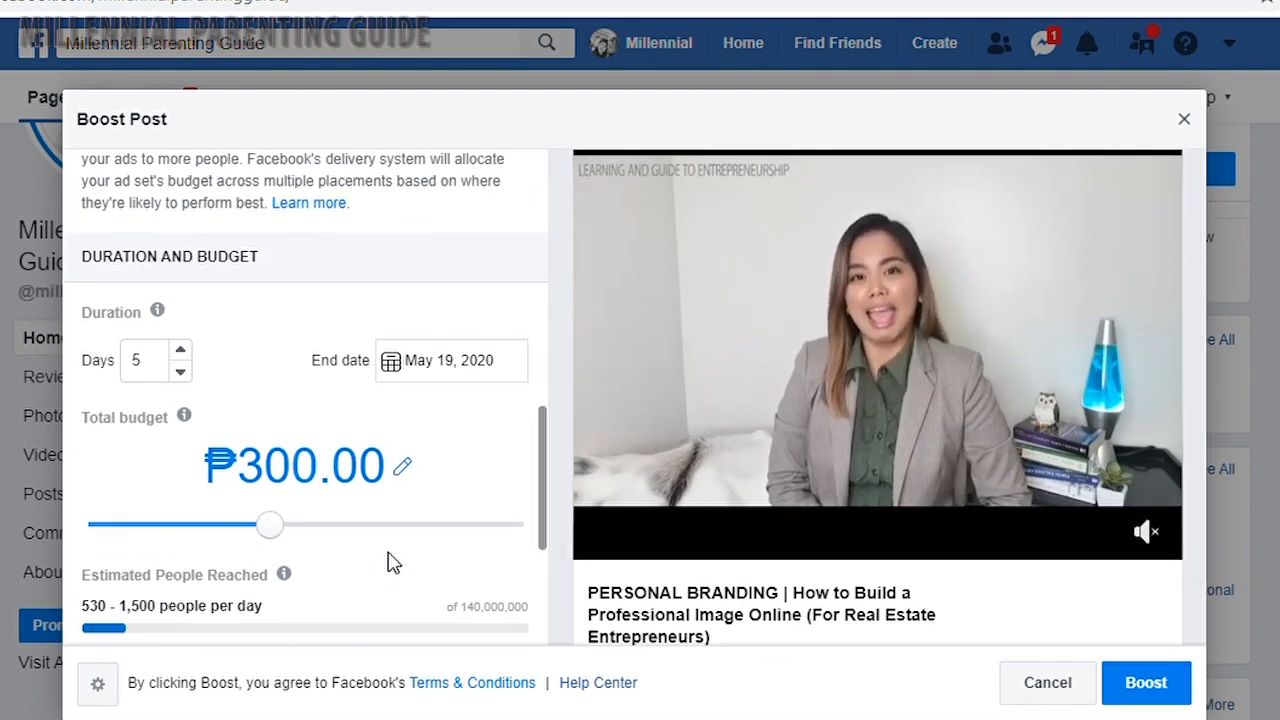
scroll(391, 562, up, 3)
scroll(391, 560, up, 1)
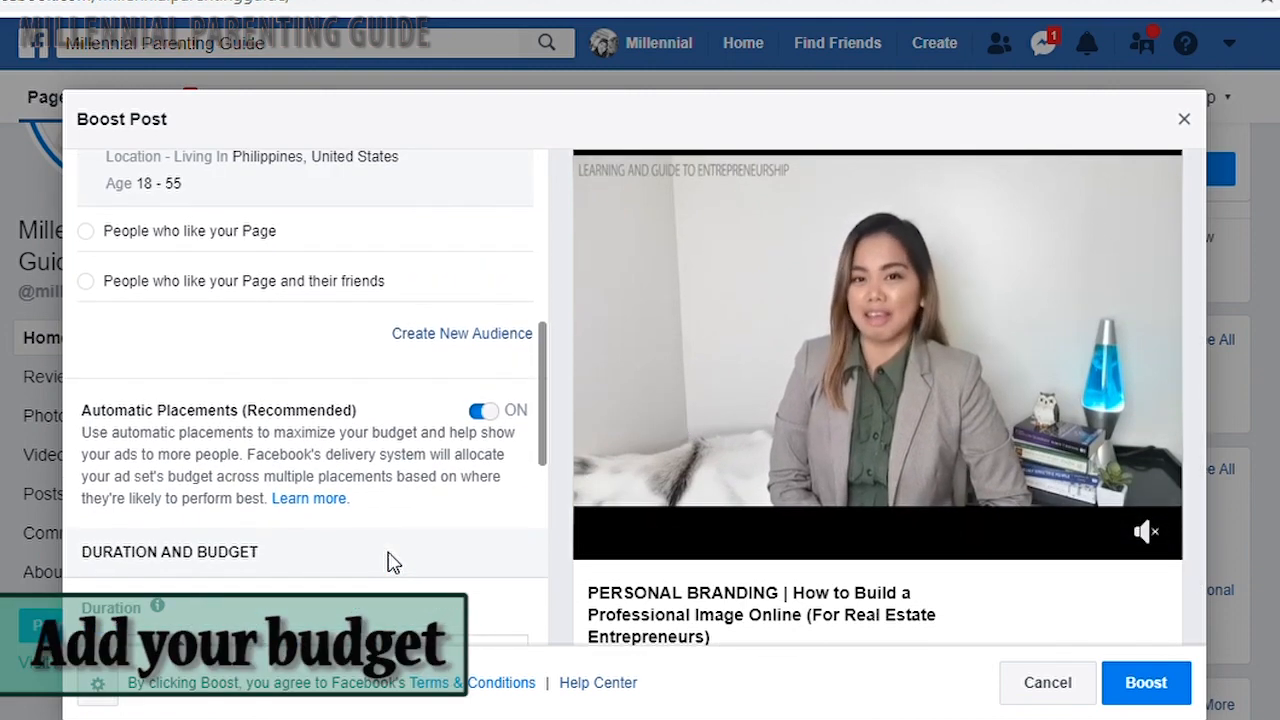
- Try a boost duration of 6 days, and set it back to 5 days
scroll(374, 409, down, 3)
scroll(374, 409, down, 1)
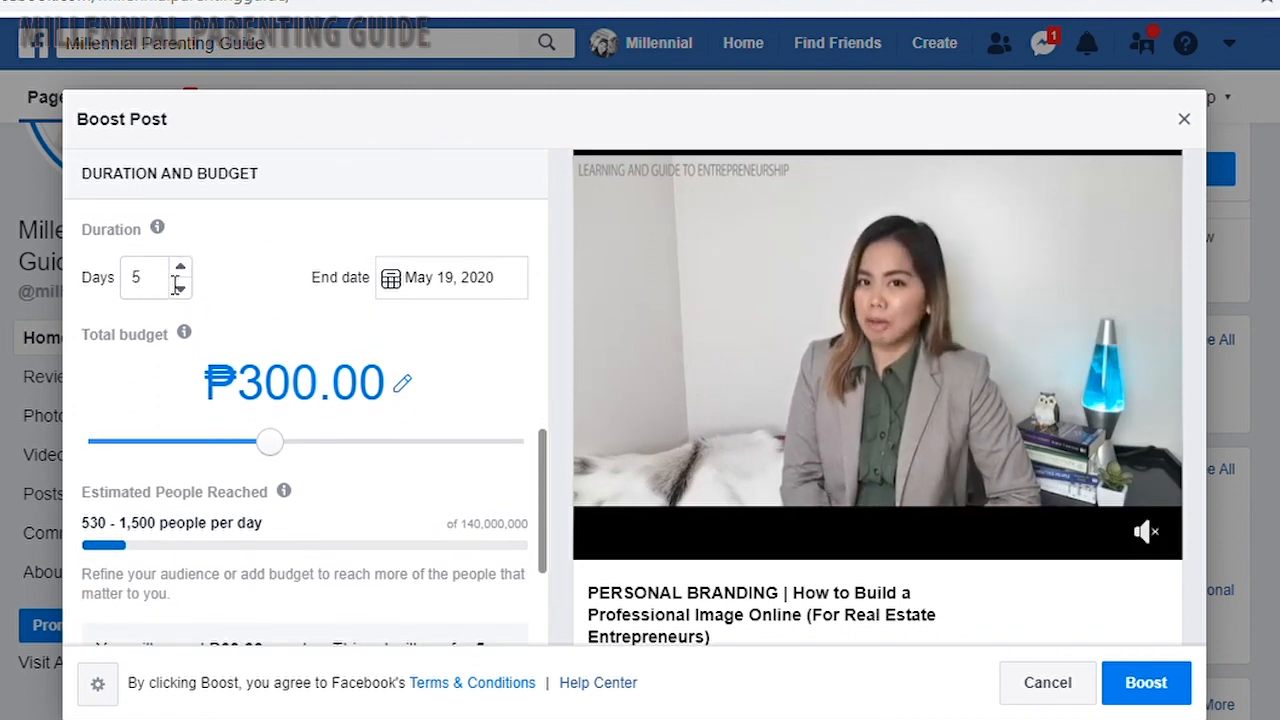
click(180, 268)
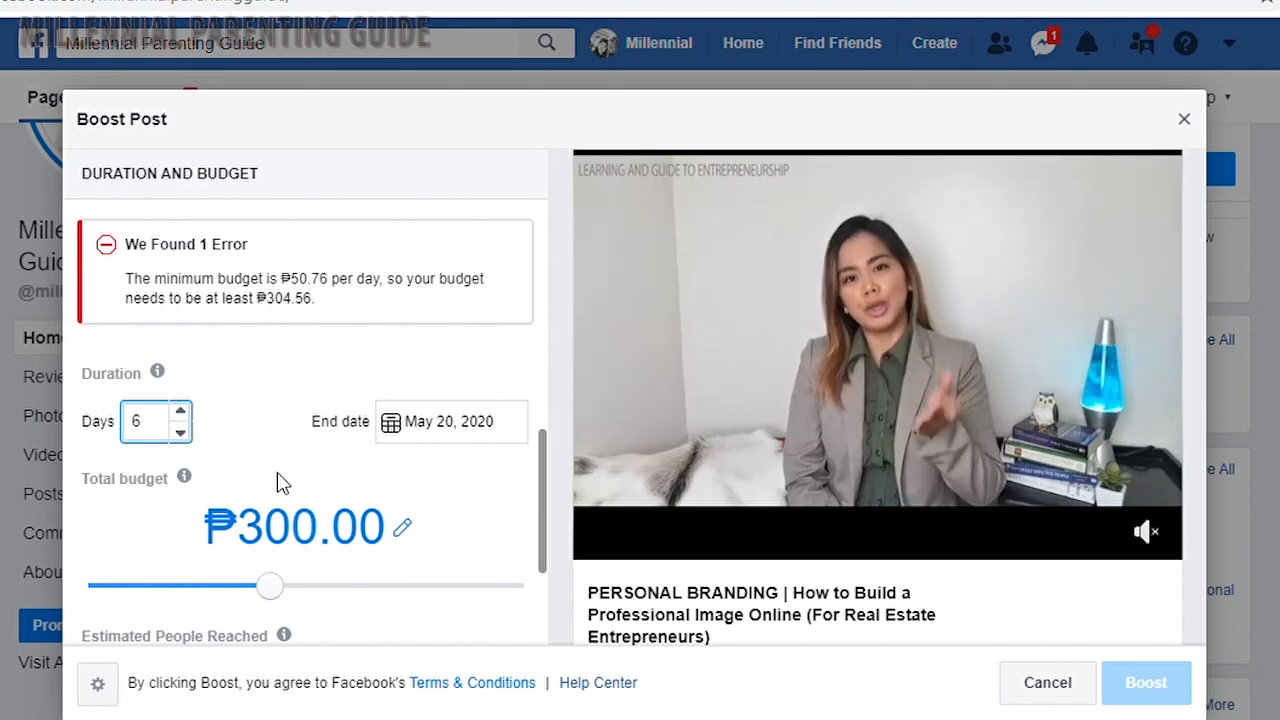
click(180, 432)
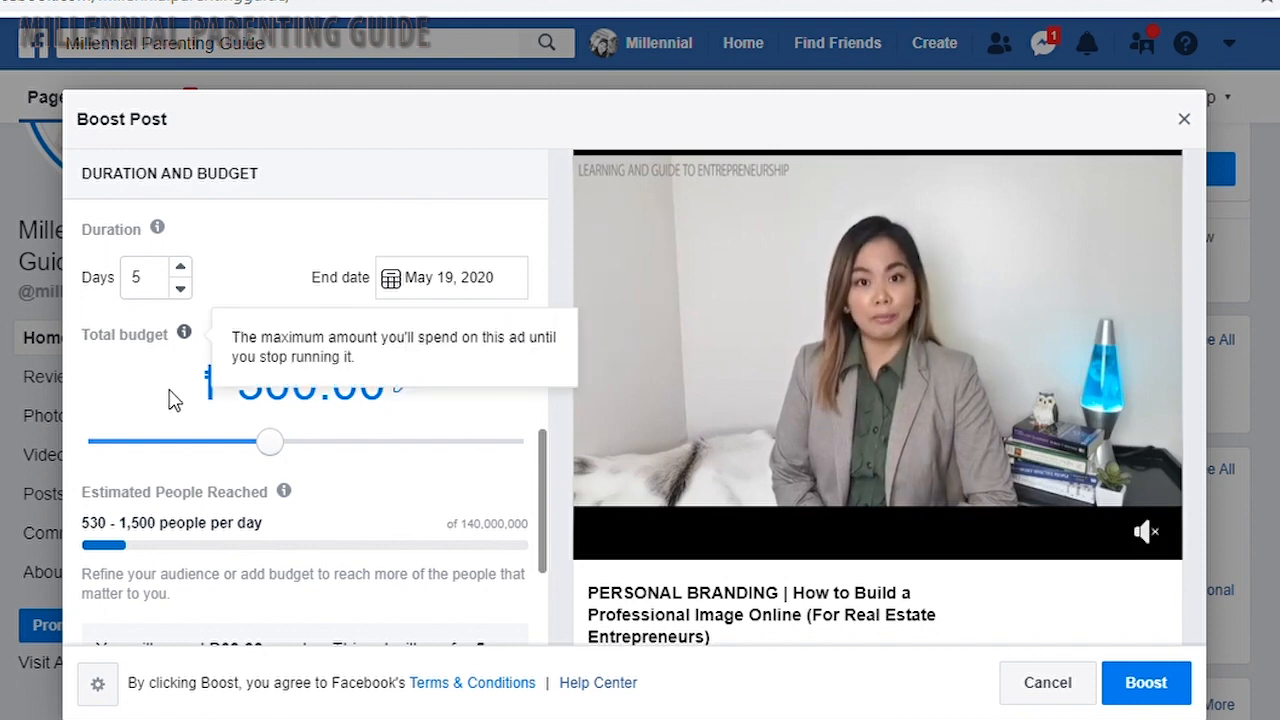
- Set the total budget to ₱200.00 and try to shorten the boost duration
click(406, 398)
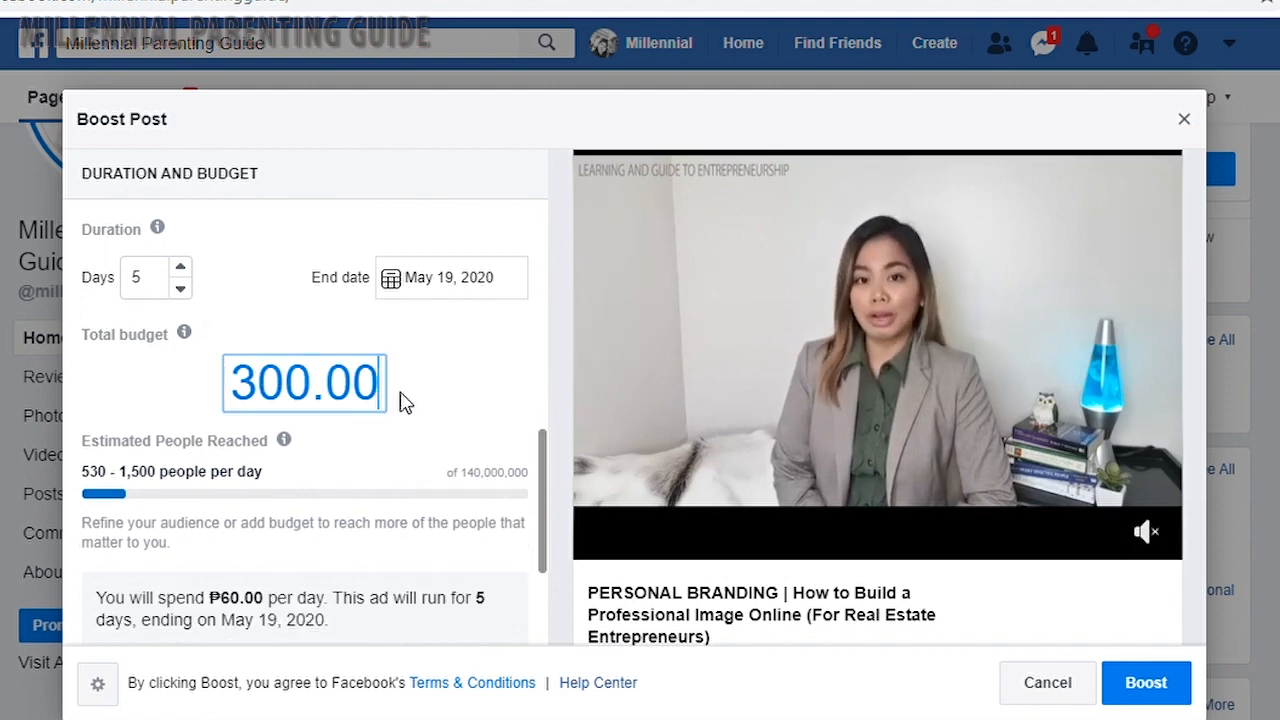
click(262, 413)
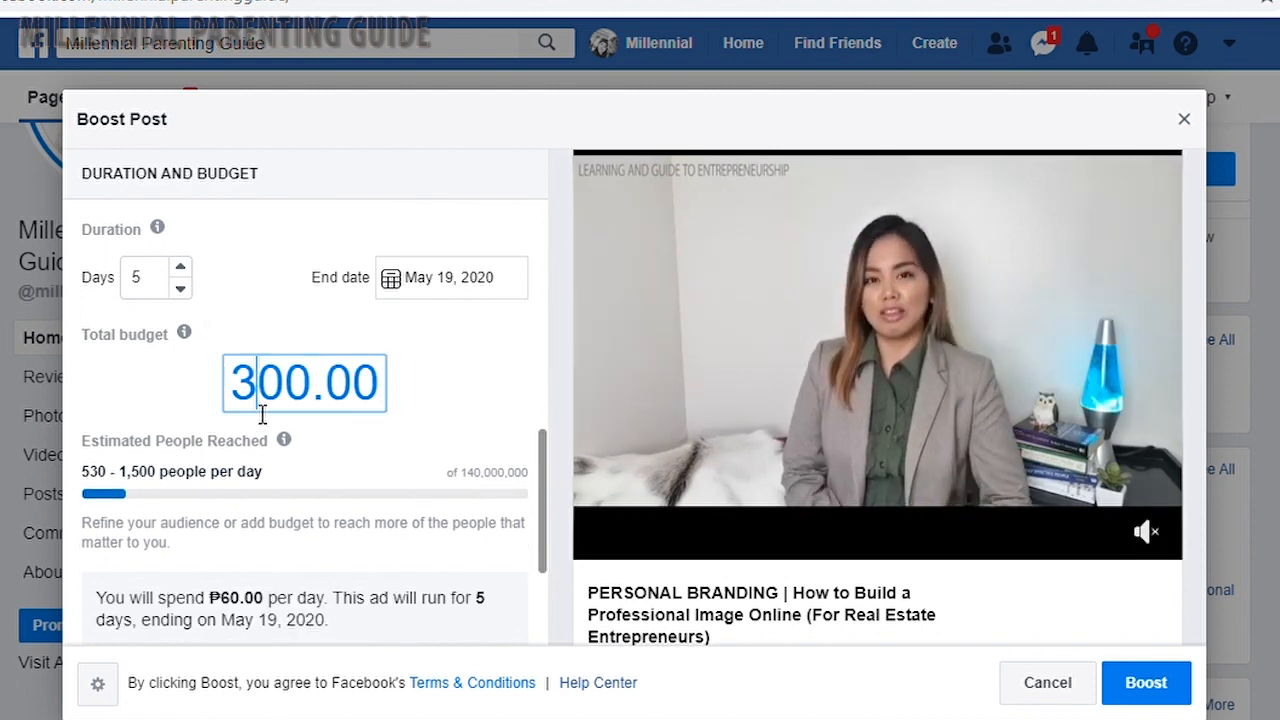
key(BackSpace)
text(2)
click(137, 405)
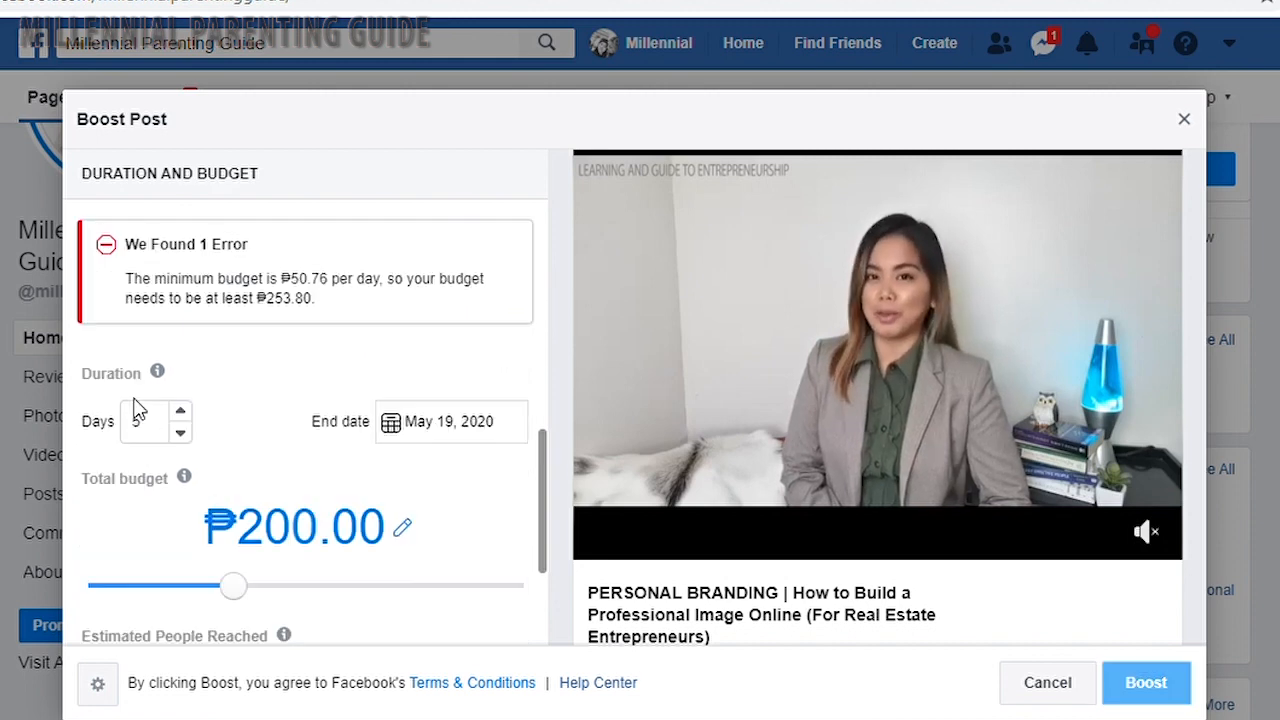
click(185, 440)
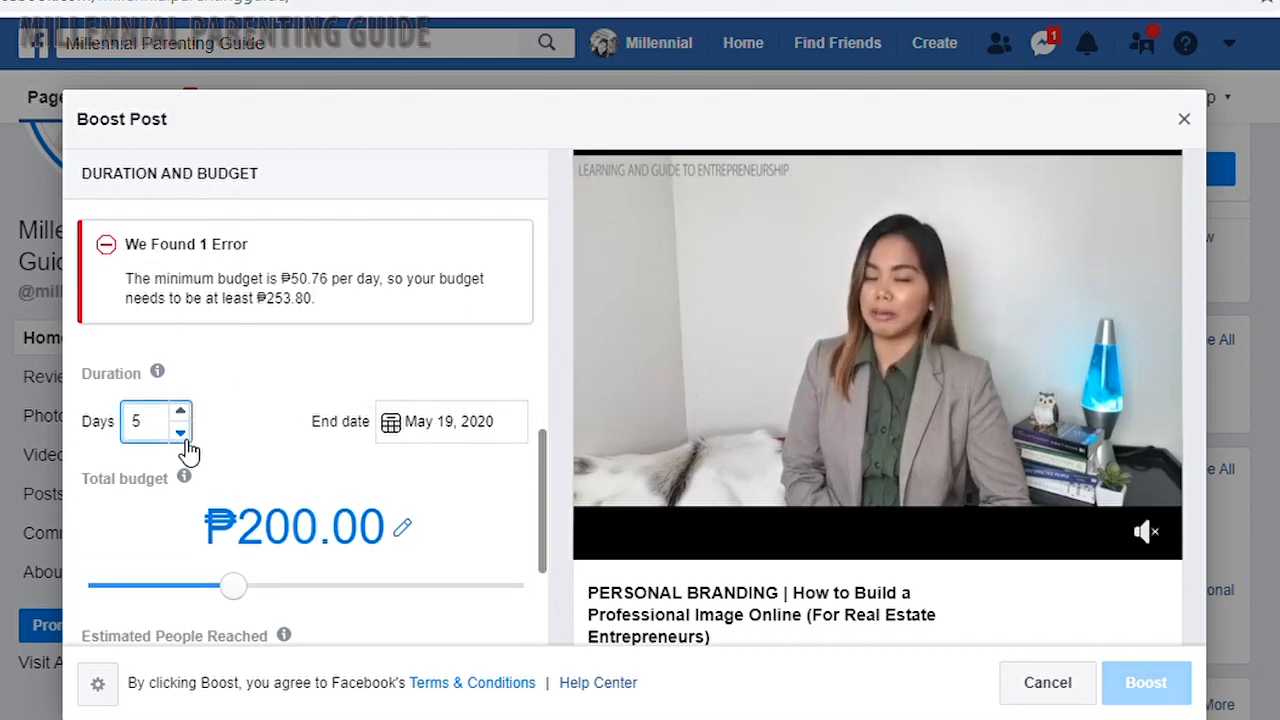
click(182, 436)
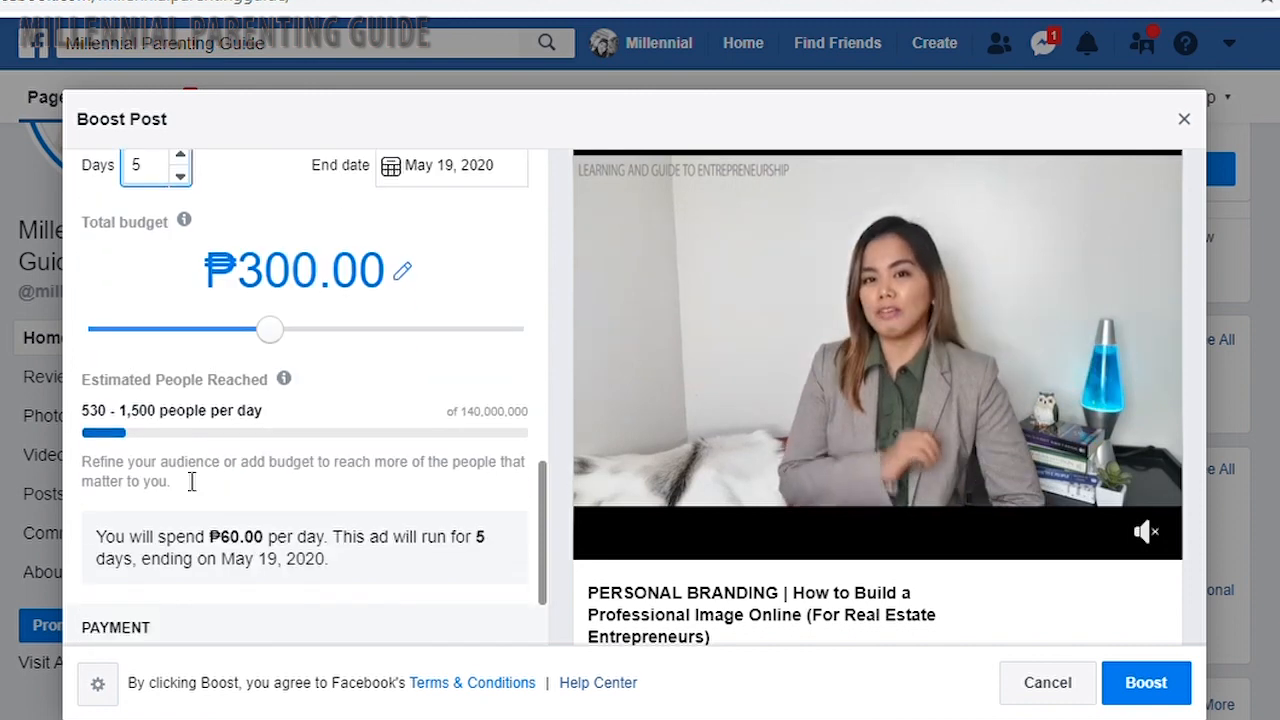
- Review the spending summary and payment method, and submit the boost for 5 days with a total budget of ₱300.00
scroll(192, 482, down, 1)
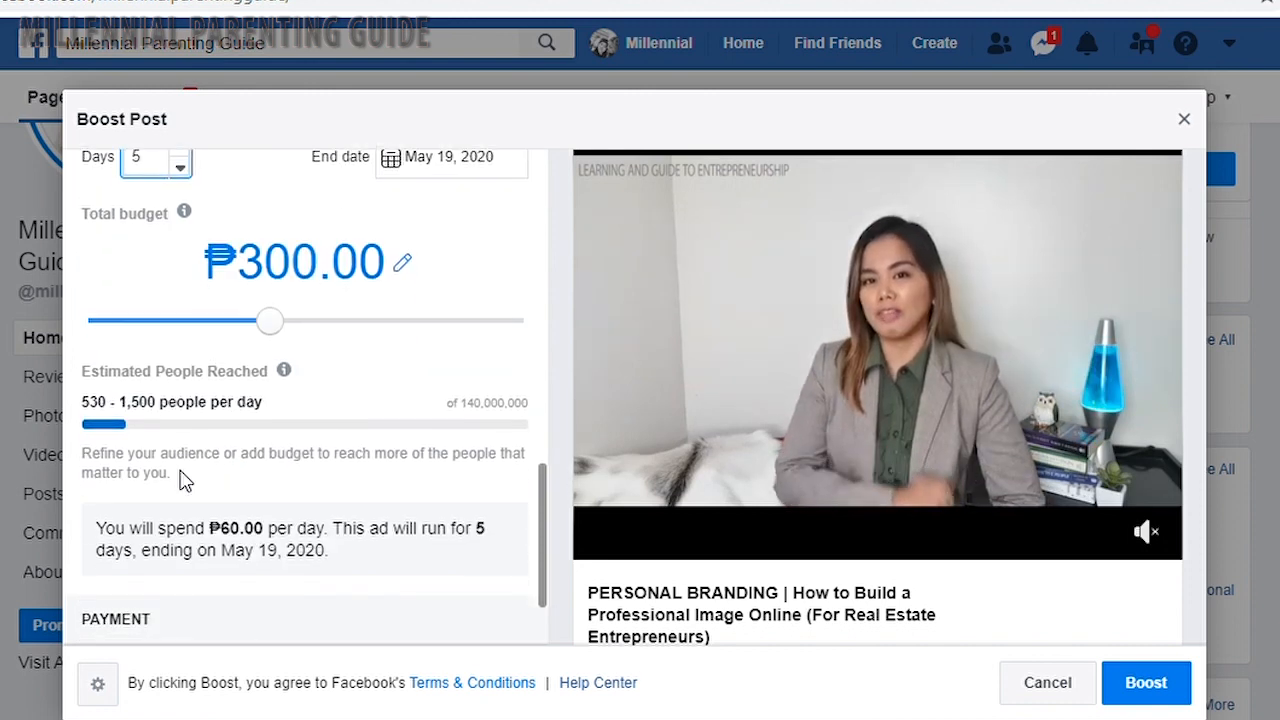
scroll(183, 482, down, 3)
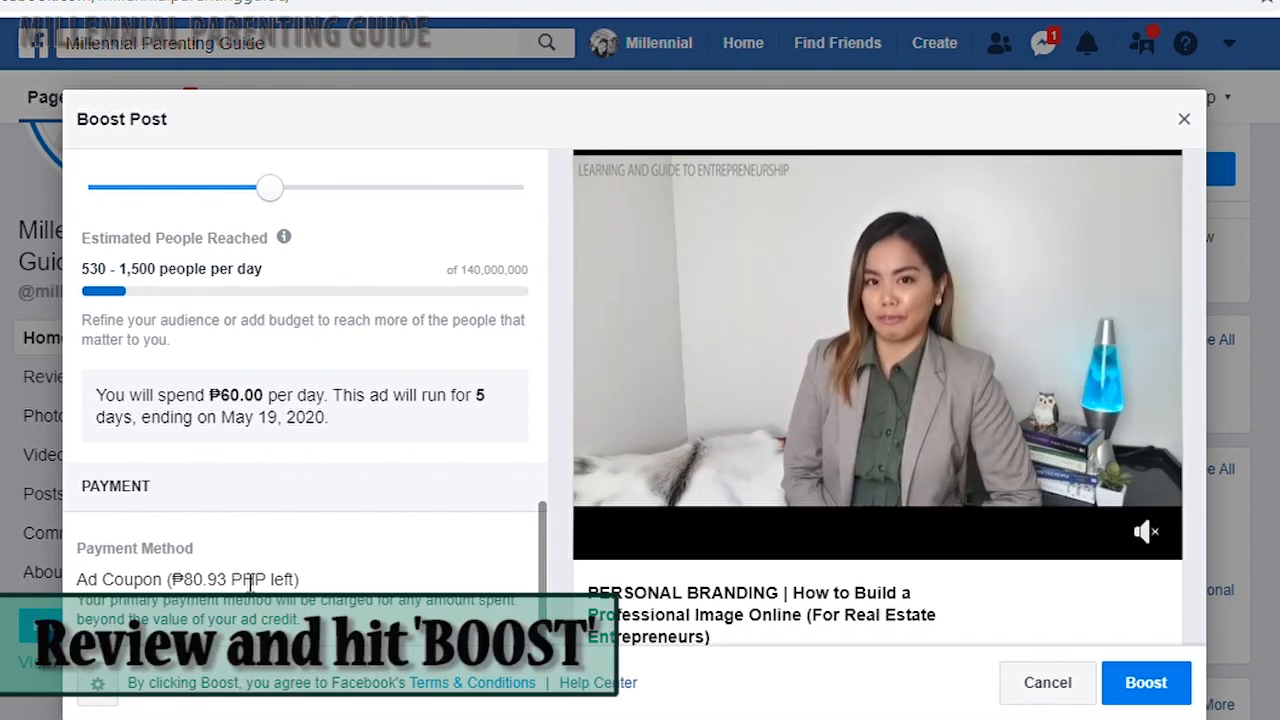
click(1122, 688)
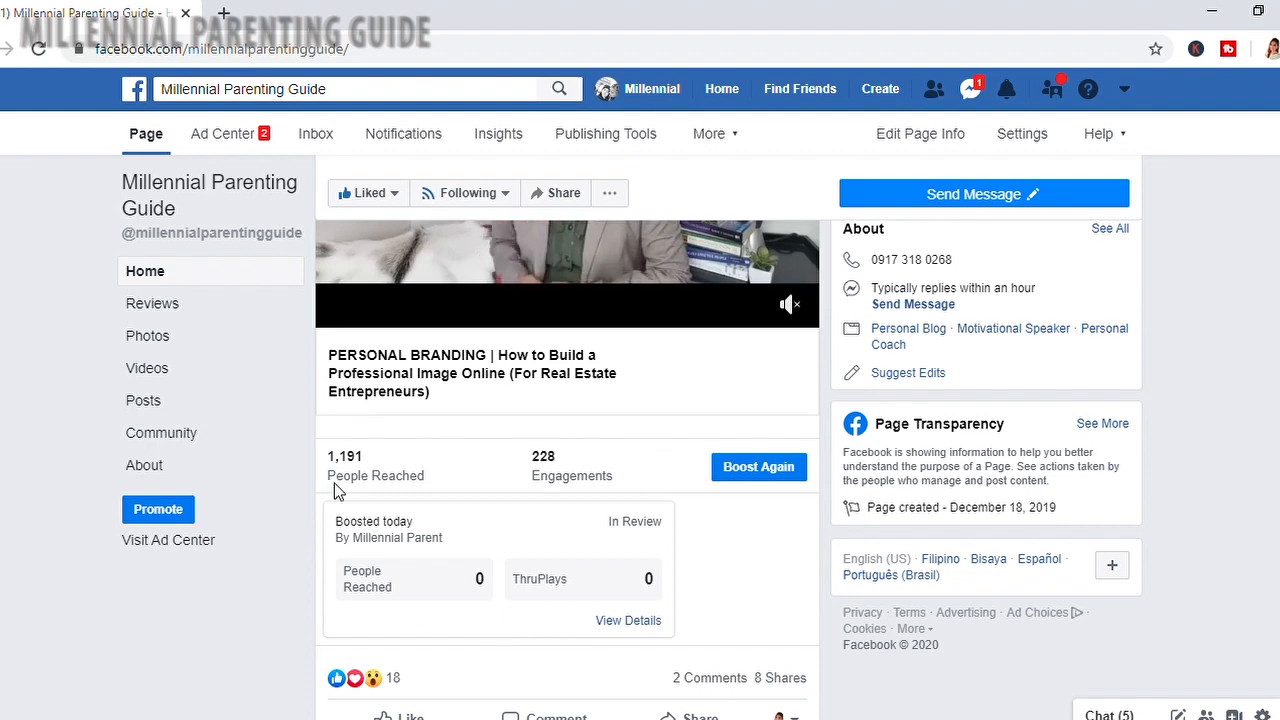
- Open the boosted post's details and examine its performance, added-budget option, audience and review status
click(610, 622)
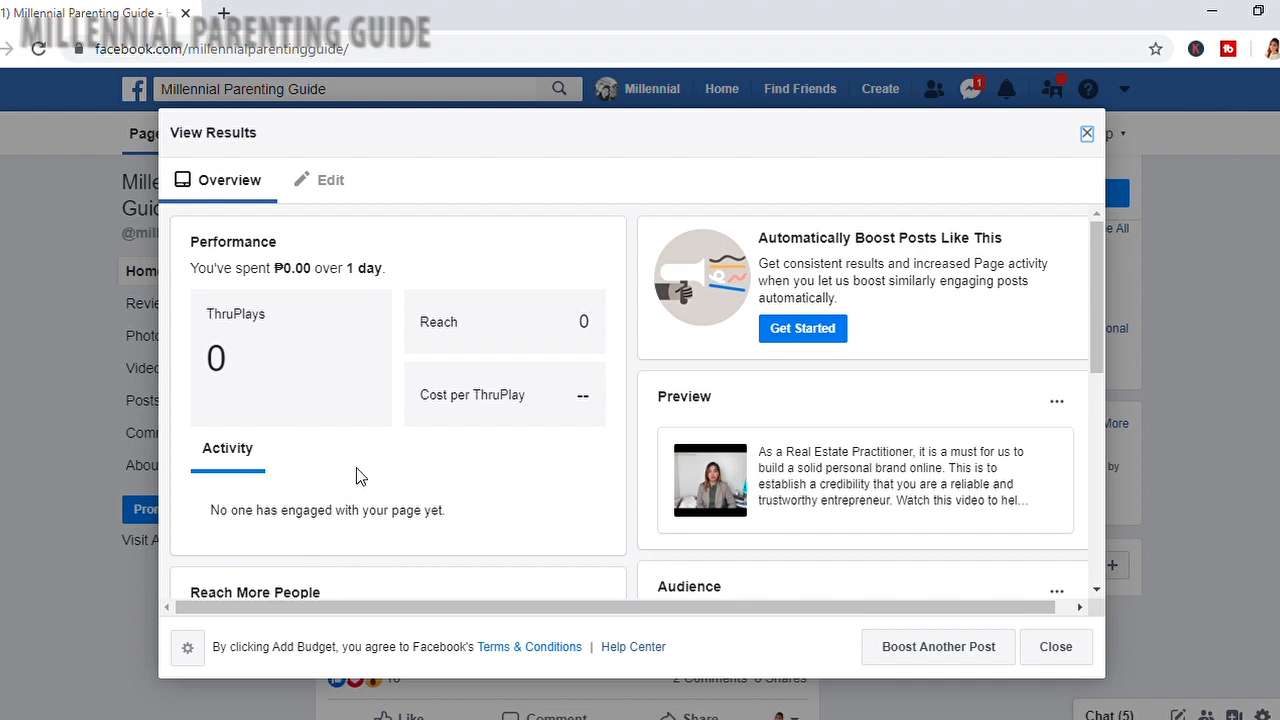
scroll(360, 477, down, 2)
scroll(360, 477, down, 1)
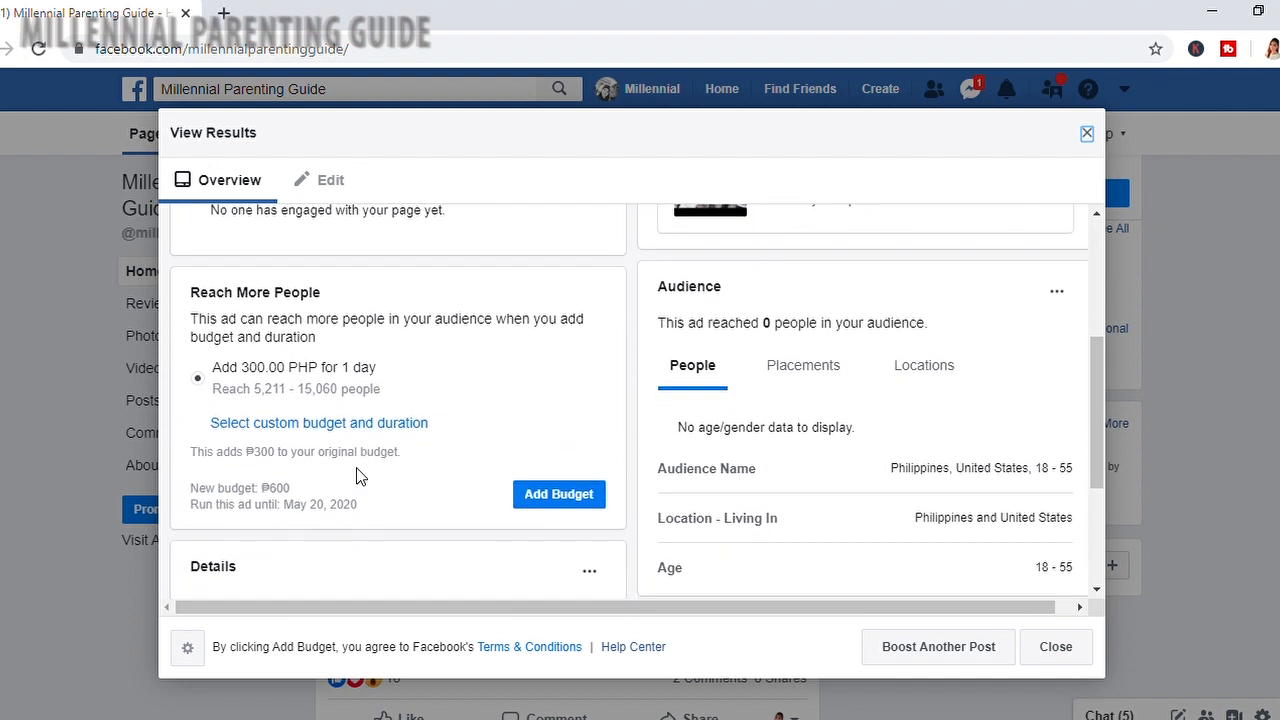
scroll(360, 477, down, 1)
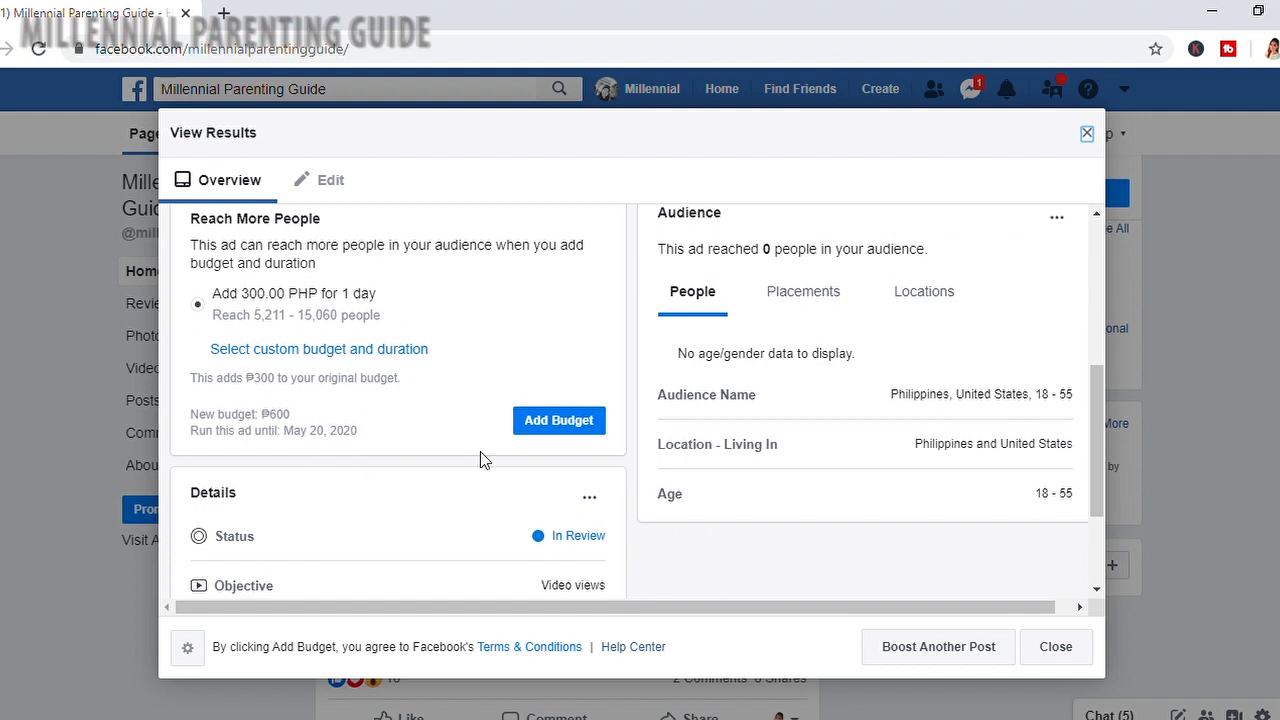
- Show all details of the boosted post and review its duration, dates, payment method and the option to add budget
scroll(480, 459, down, 1)
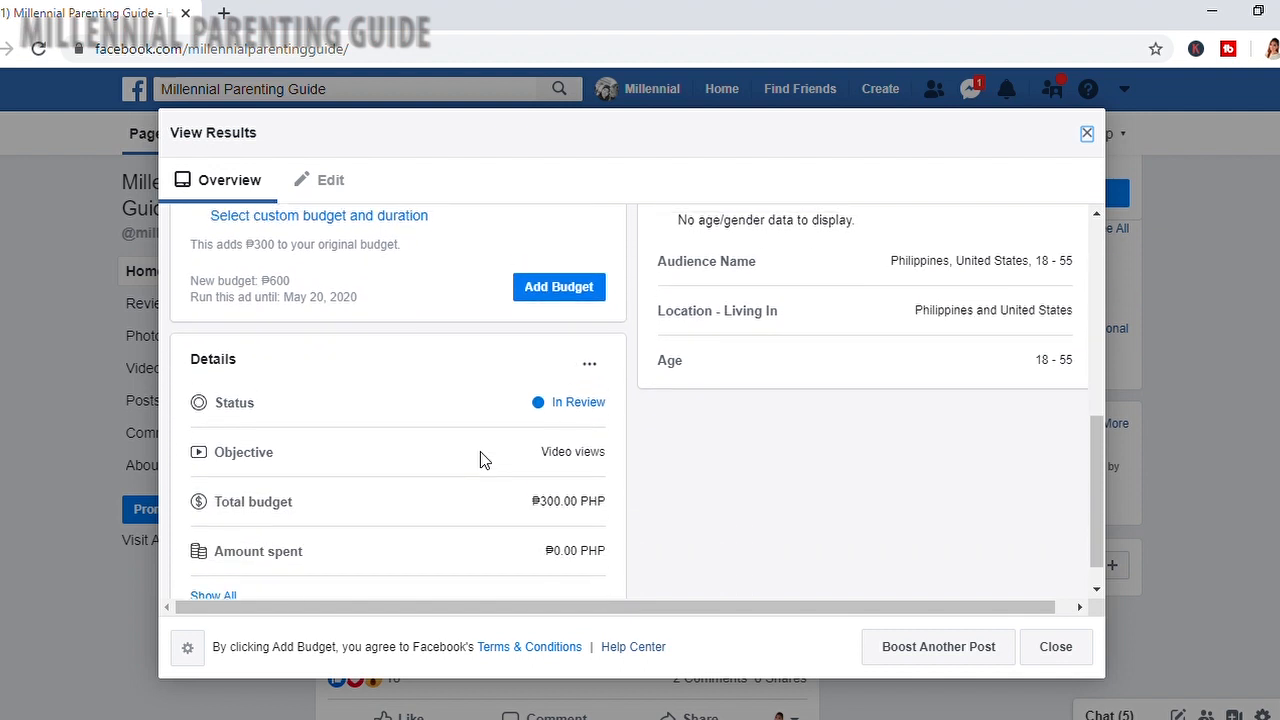
click(597, 370)
click(518, 395)
scroll(440, 500, down, 2)
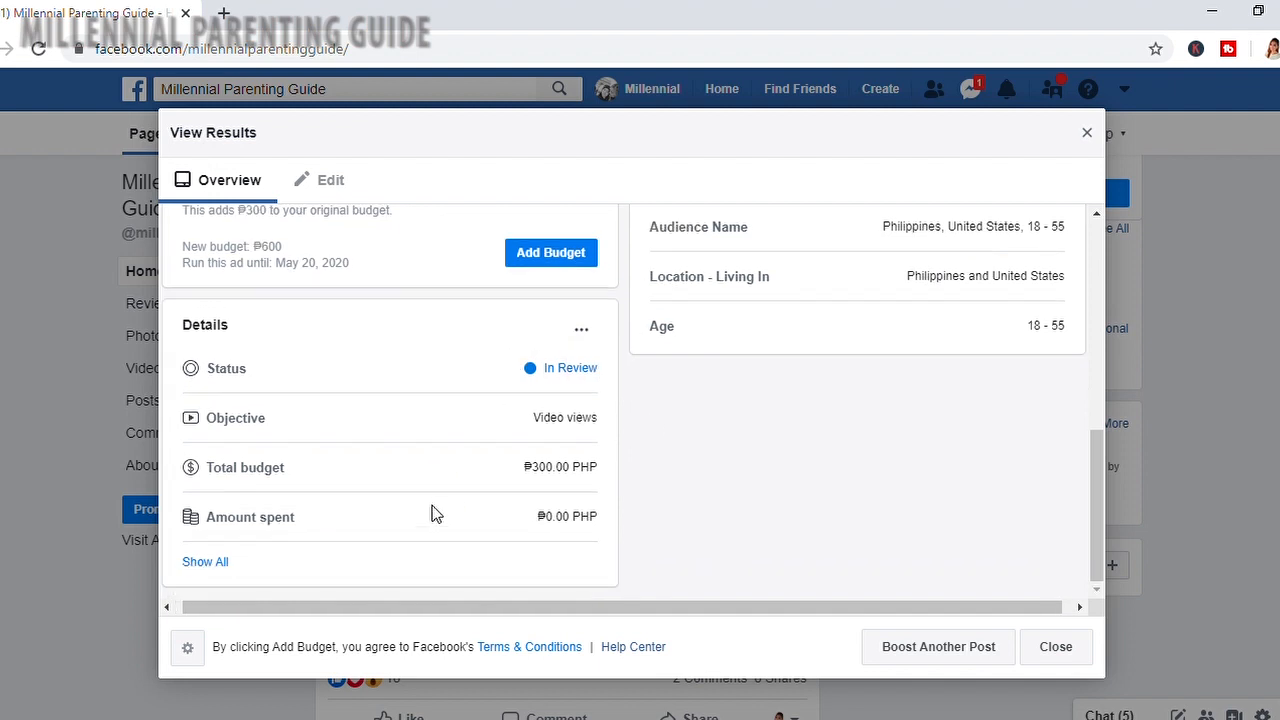
click(214, 564)
scroll(323, 463, down, 2)
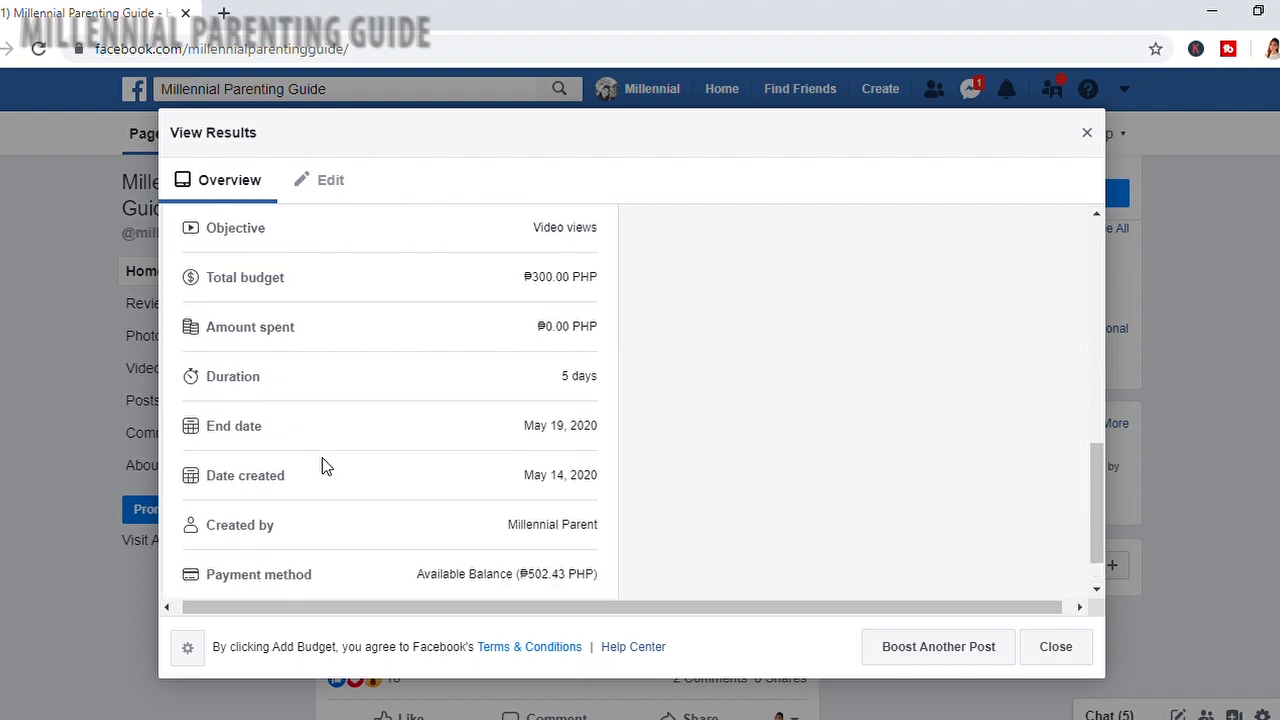
scroll(323, 463, up, 4)
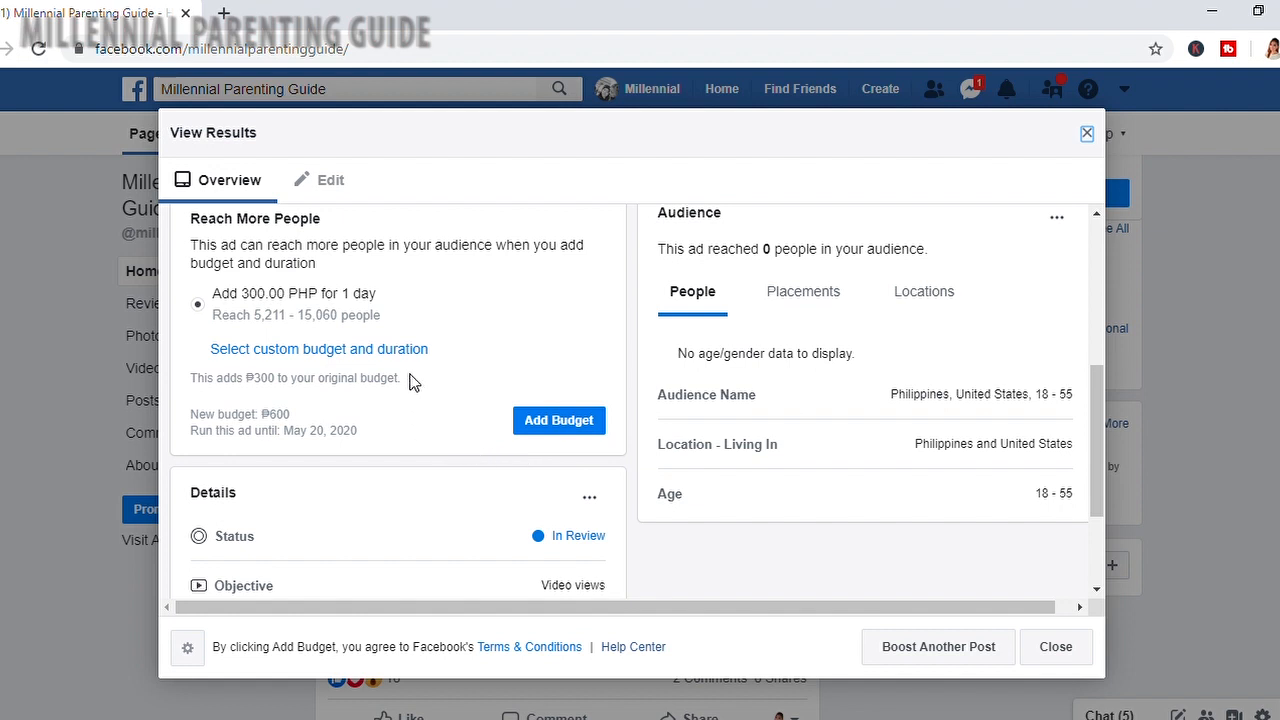
click(590, 421)
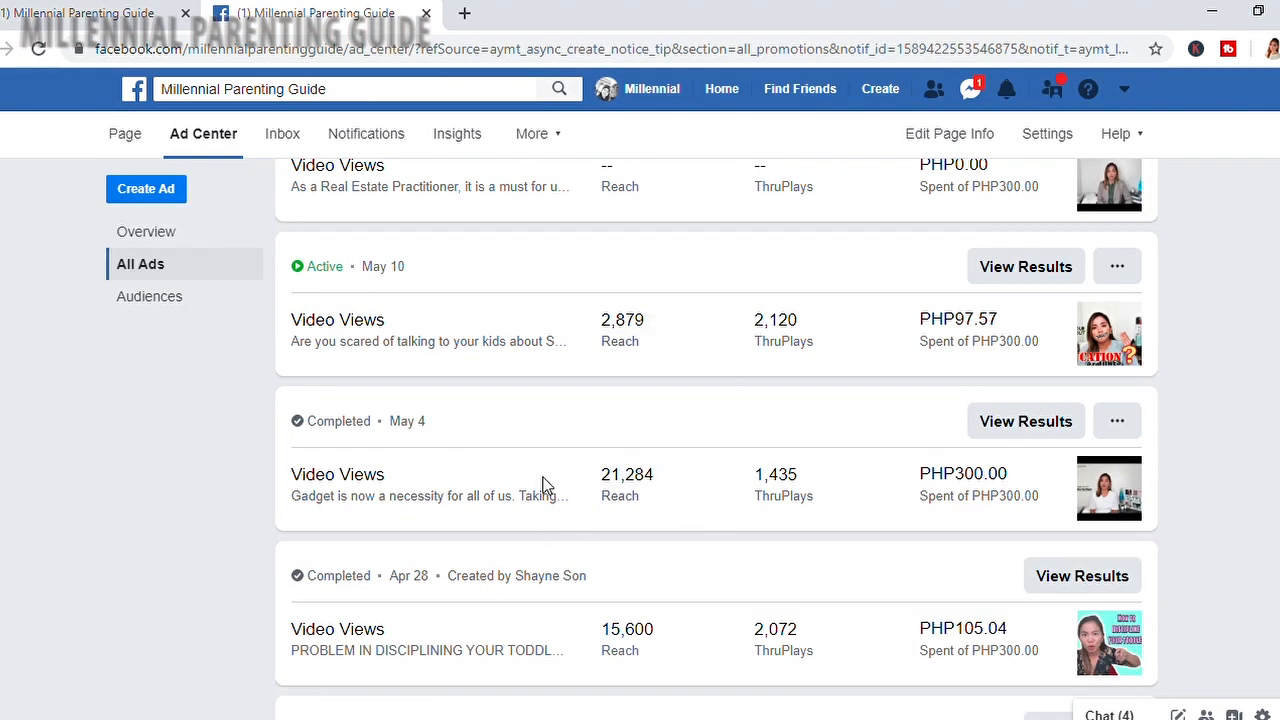
- Compare reach, ThruPlays and spending across the page's ads, and open the results of the completed May 4 ad
scroll(571, 493, up, 1)
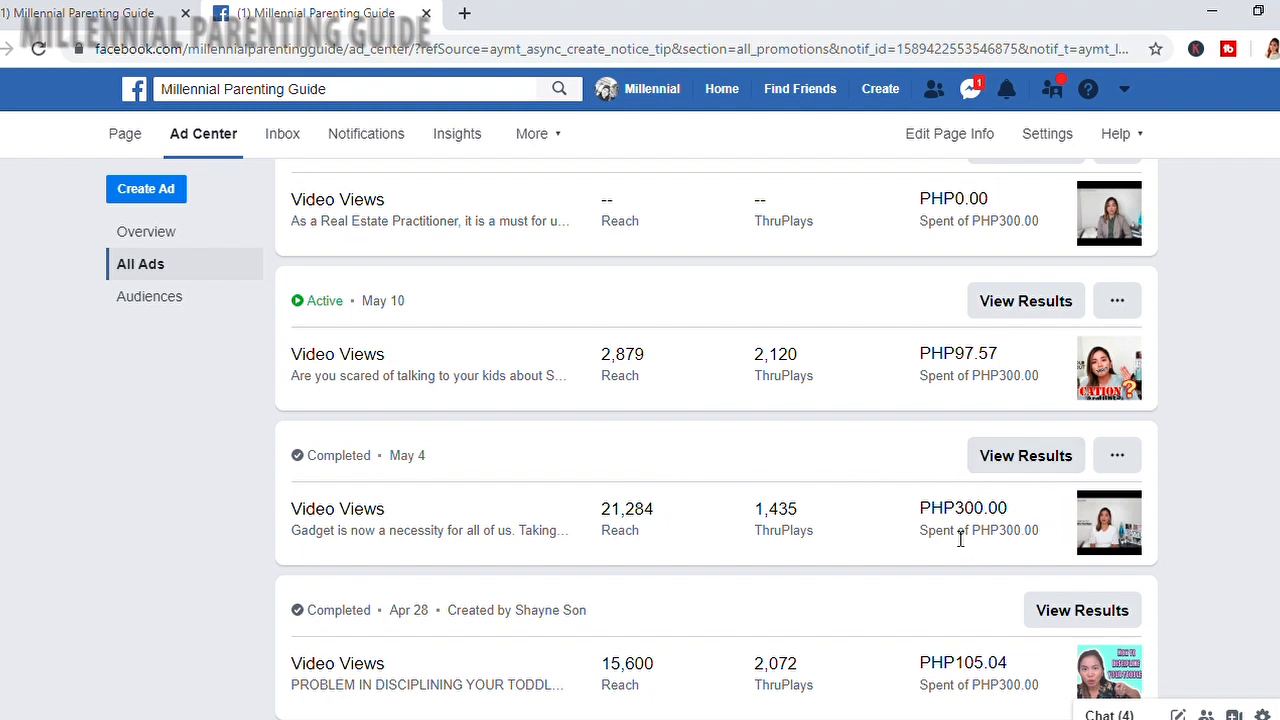
scroll(645, 548, down, 1)
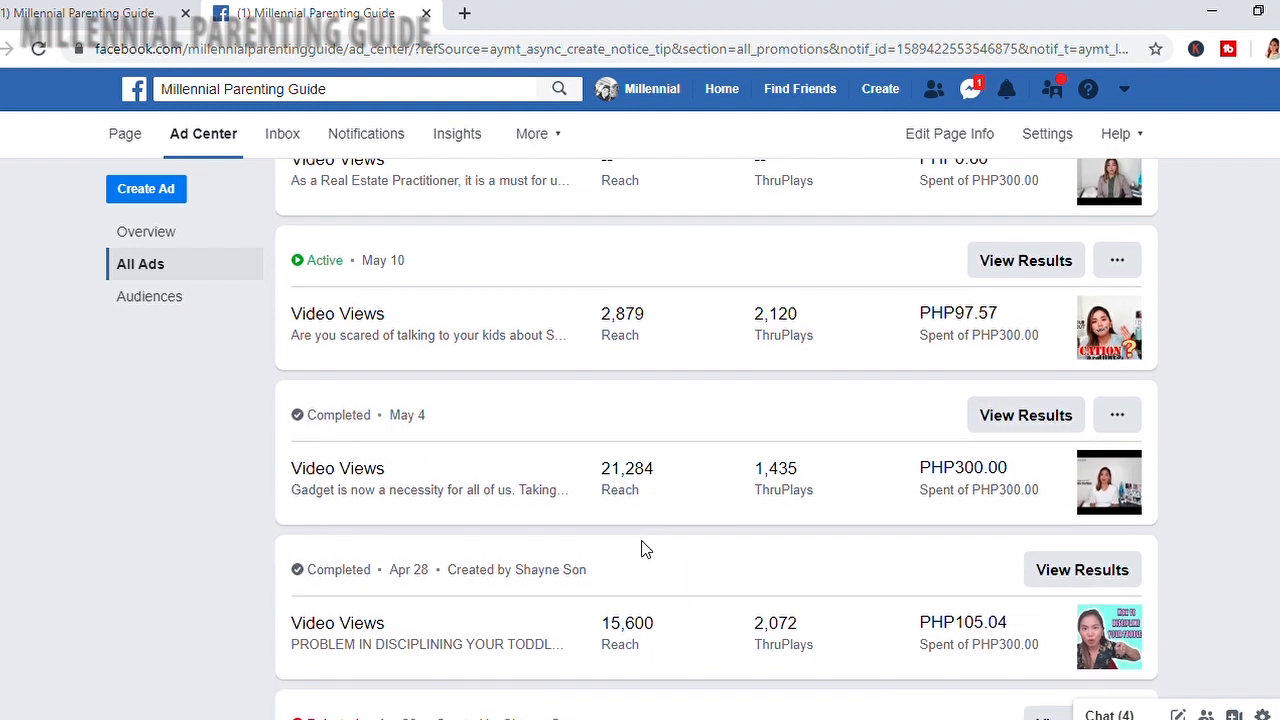
scroll(645, 549, up, 1)
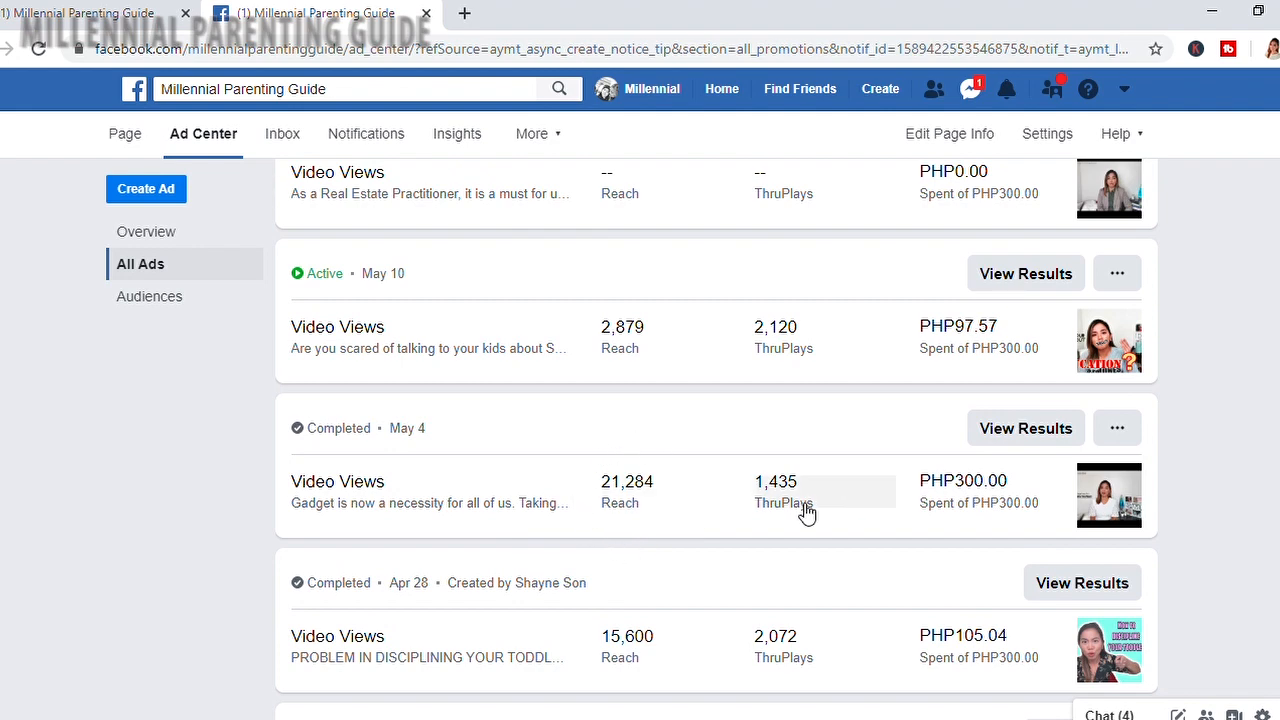
click(1062, 426)
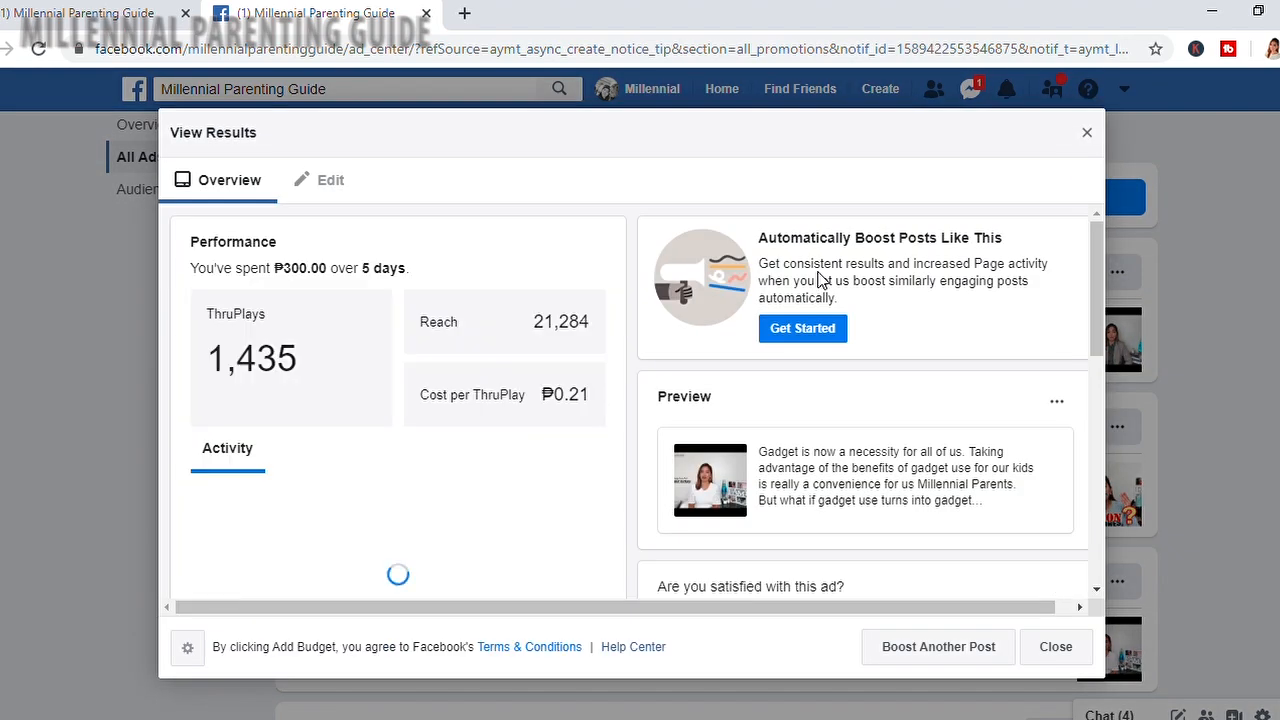
- Examine the May 4 ad's cost per ThruPlay, Facebook engagement, and status and budget details
scroll(528, 372, down, 1)
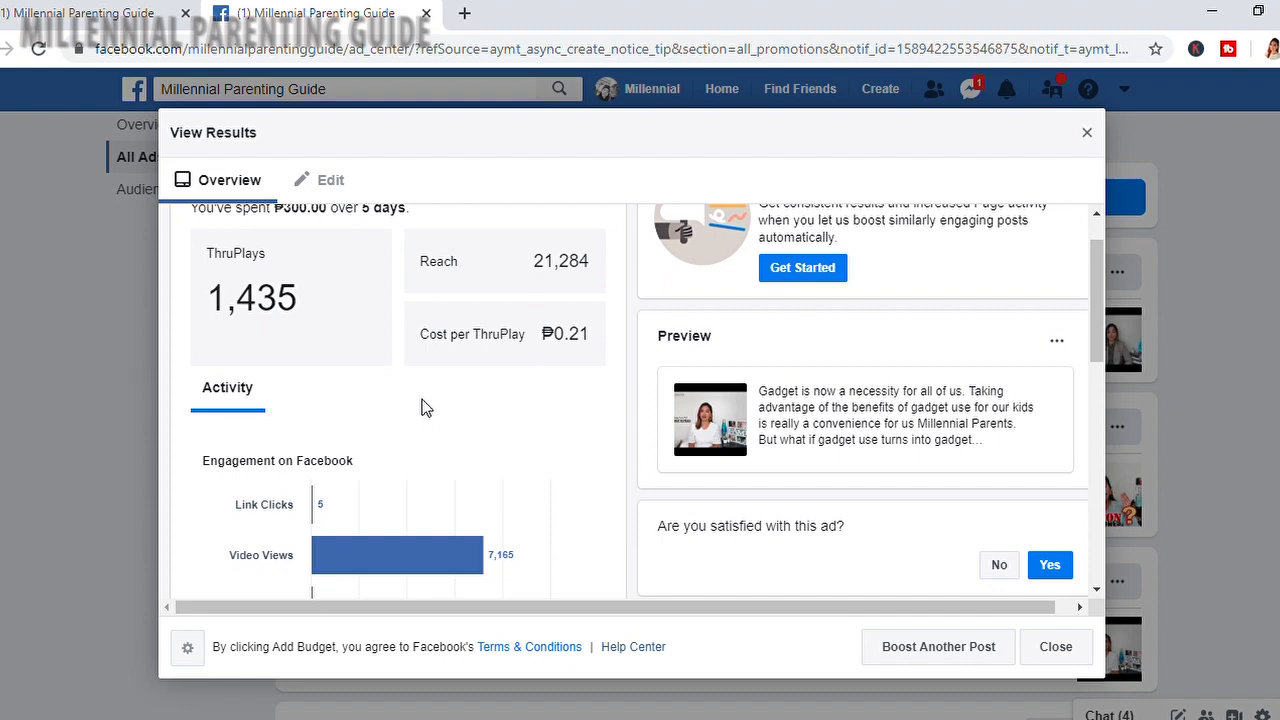
scroll(422, 399, up, 1)
mouse_move(521, 379)
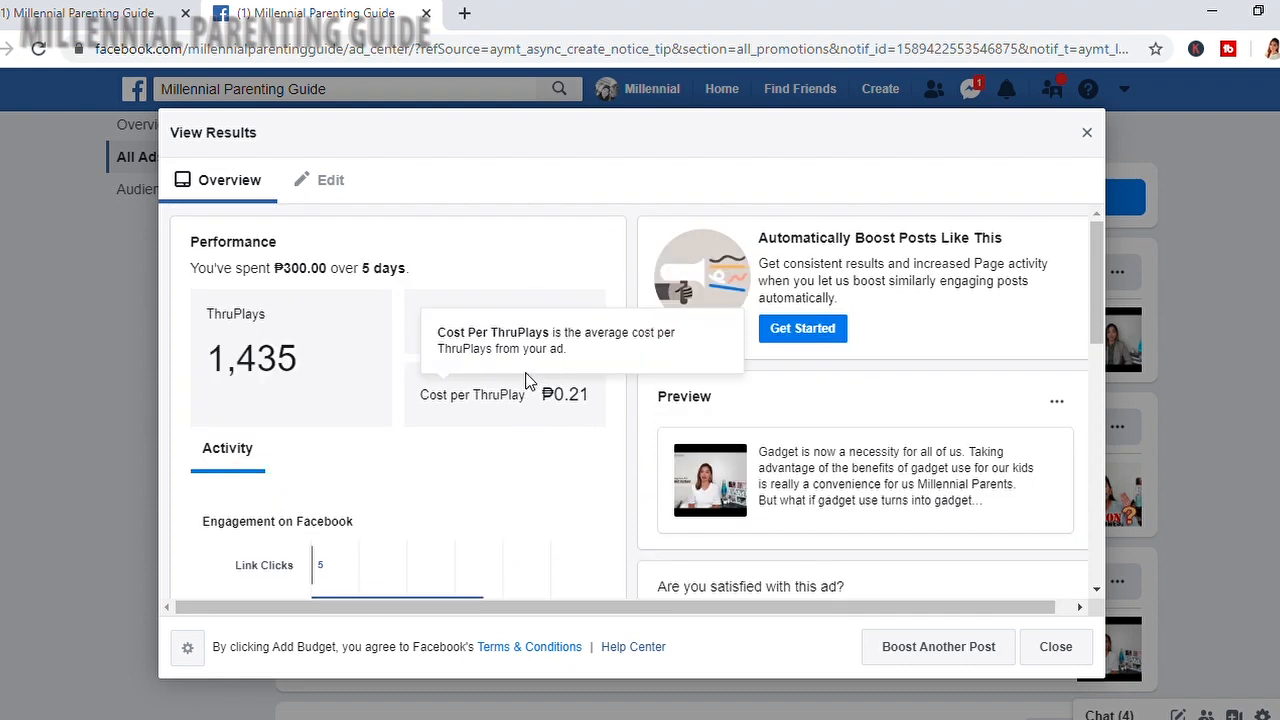
scroll(509, 480, down, 3)
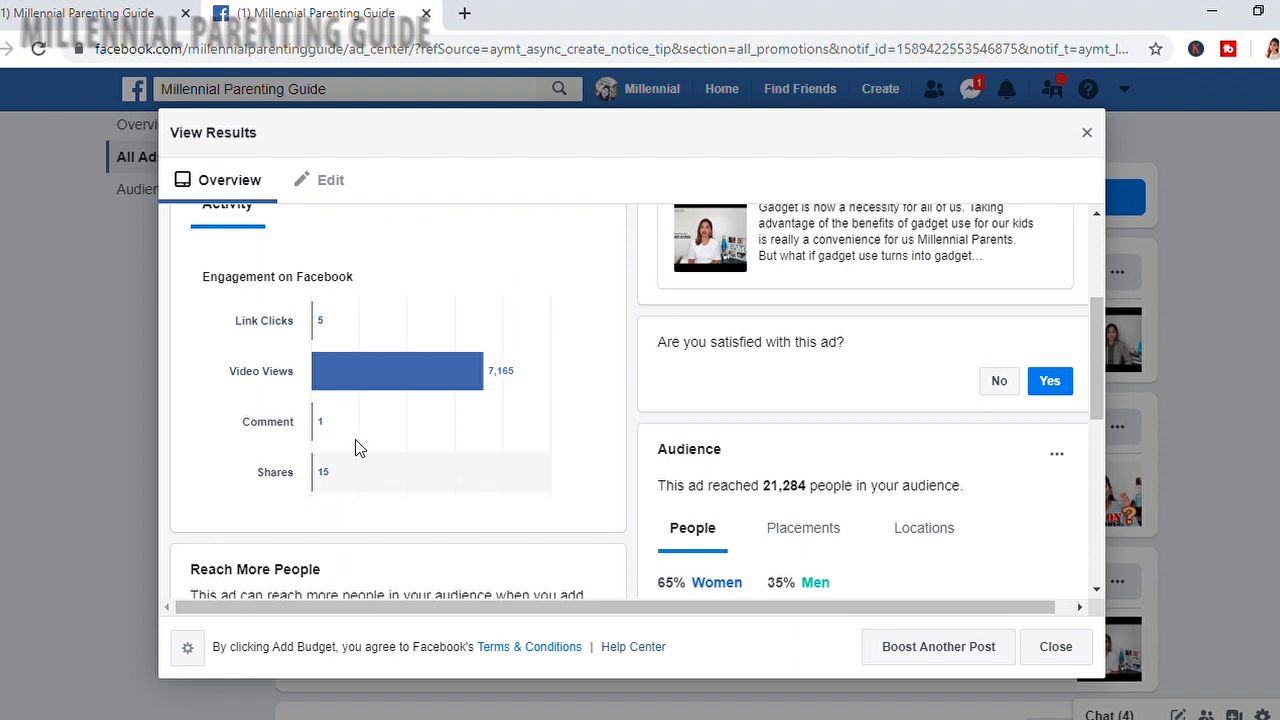
scroll(271, 494, down, 4)
scroll(280, 497, down, 2)
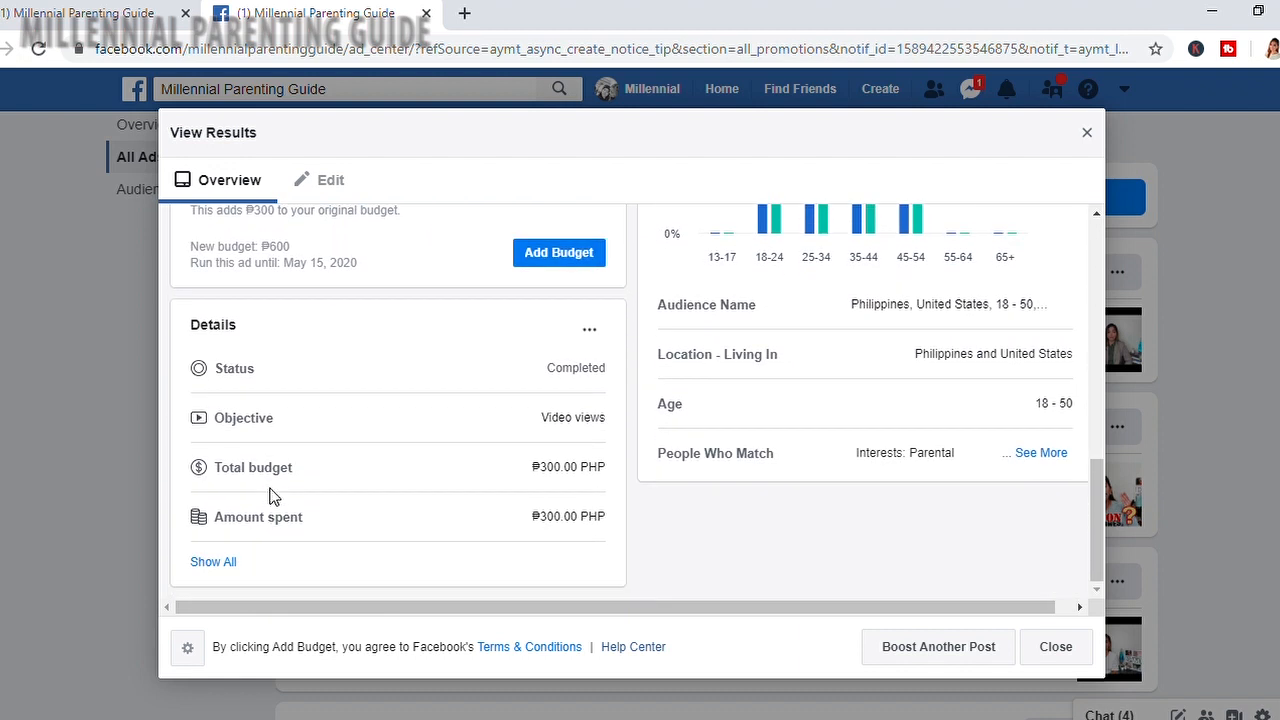
- View the May 4 ad's audience breakdown by placements and by locations
scroll(878, 429, up, 2)
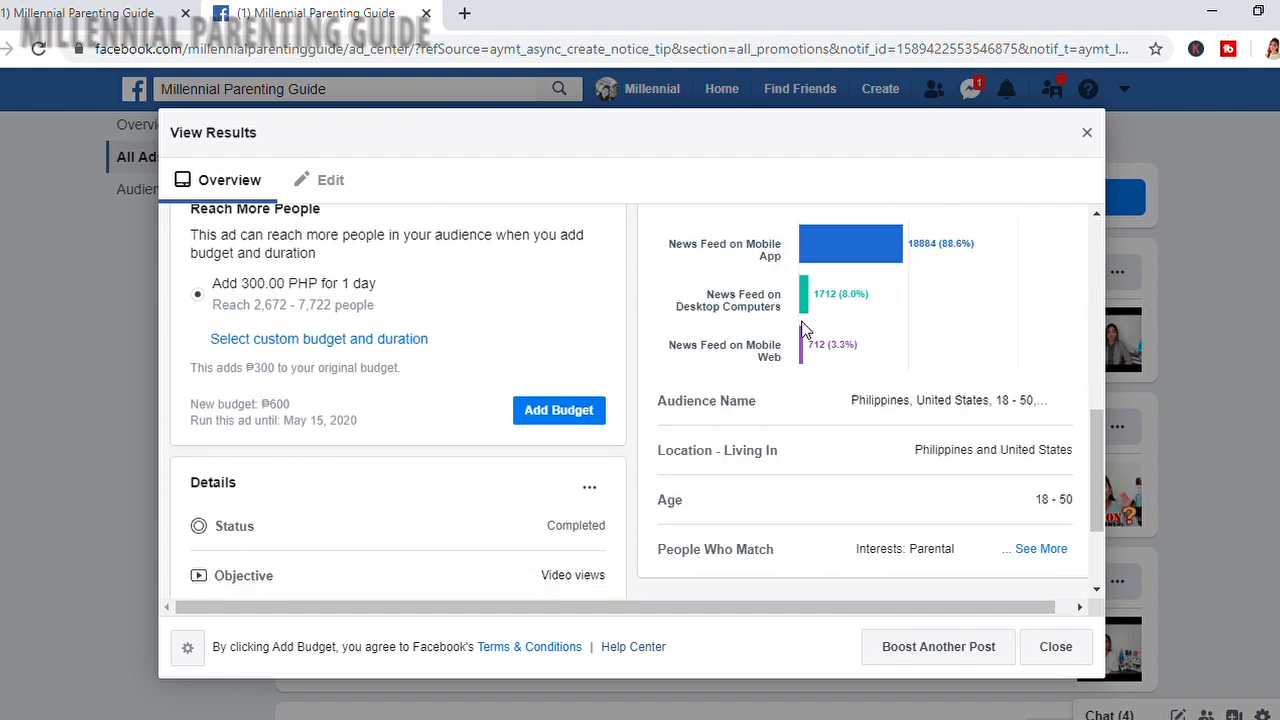
scroll(877, 301, up, 1)
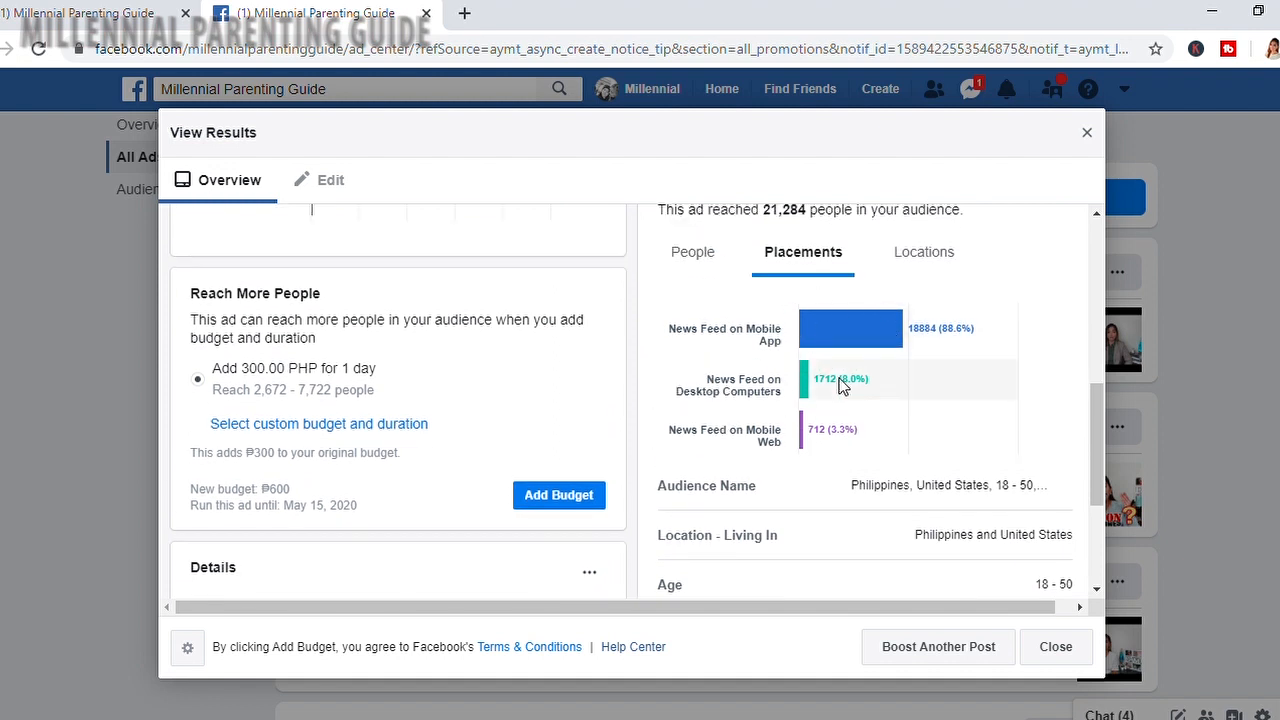
click(940, 262)
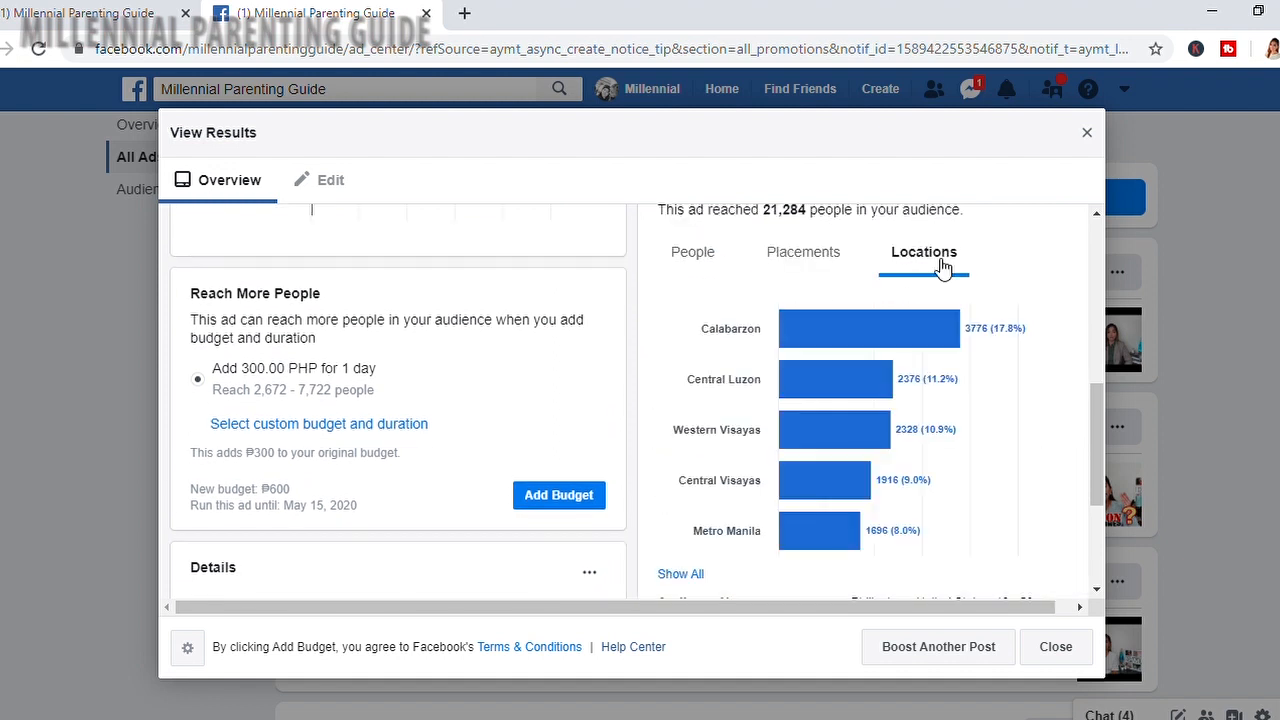